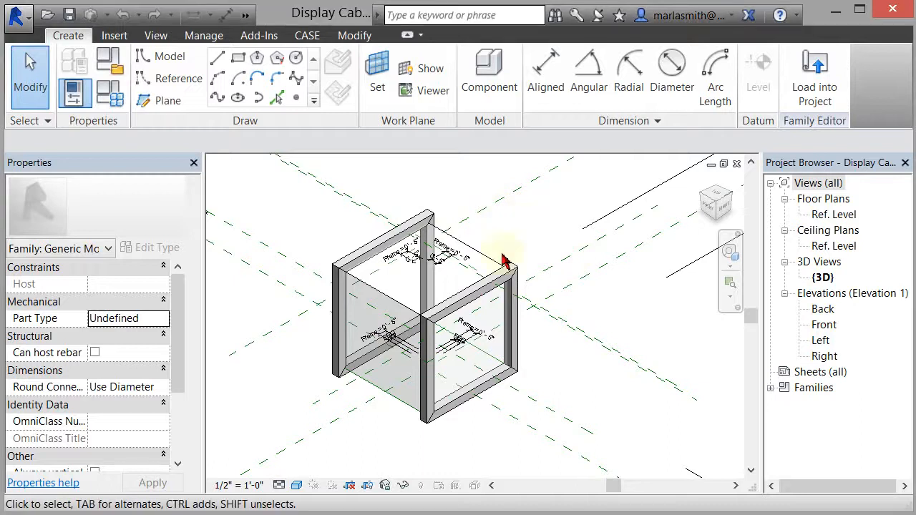
Delete the two solid frames from opposite faces of the cabinet box, together with their Frame dimensions
click(492, 287)
key(Delete)
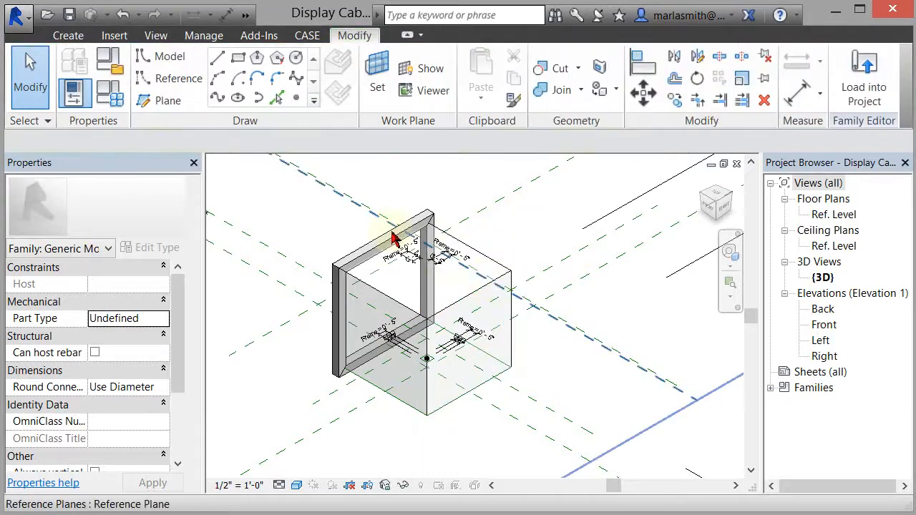
click(392, 237)
click(385, 238)
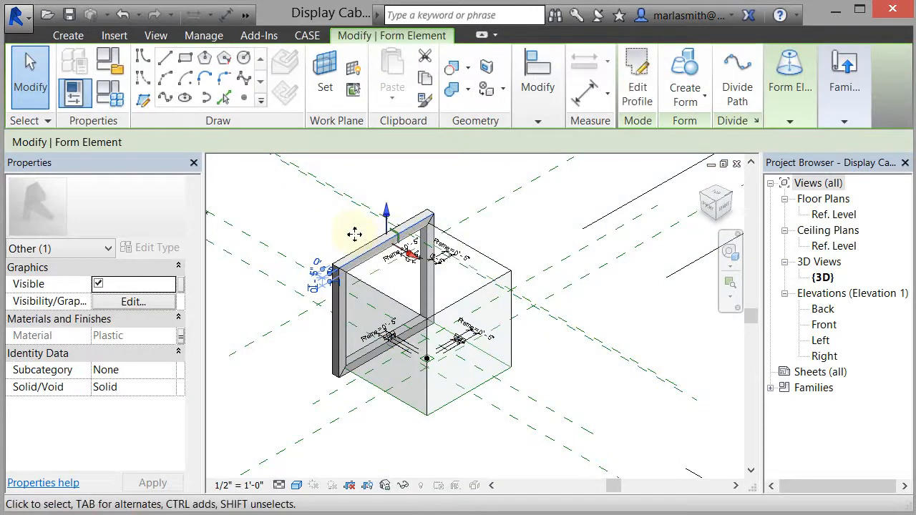
key(Delete)
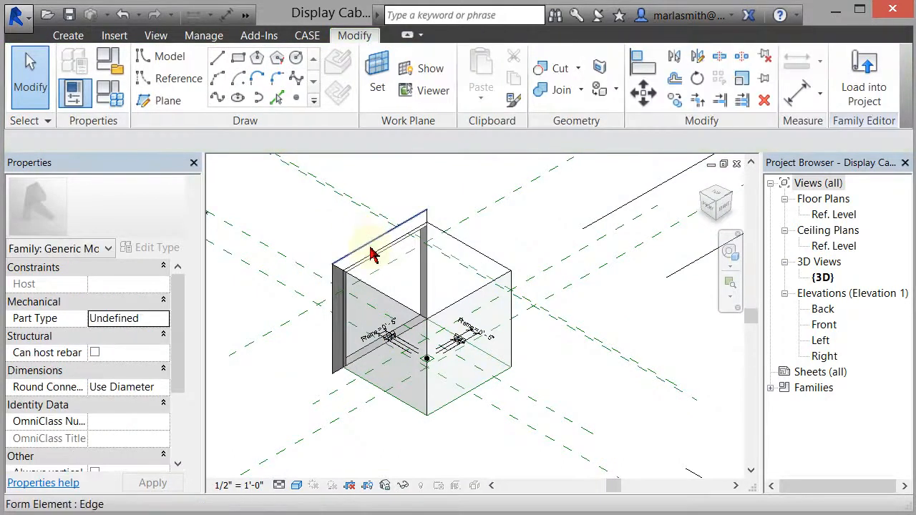
click(372, 255)
key(Delete)
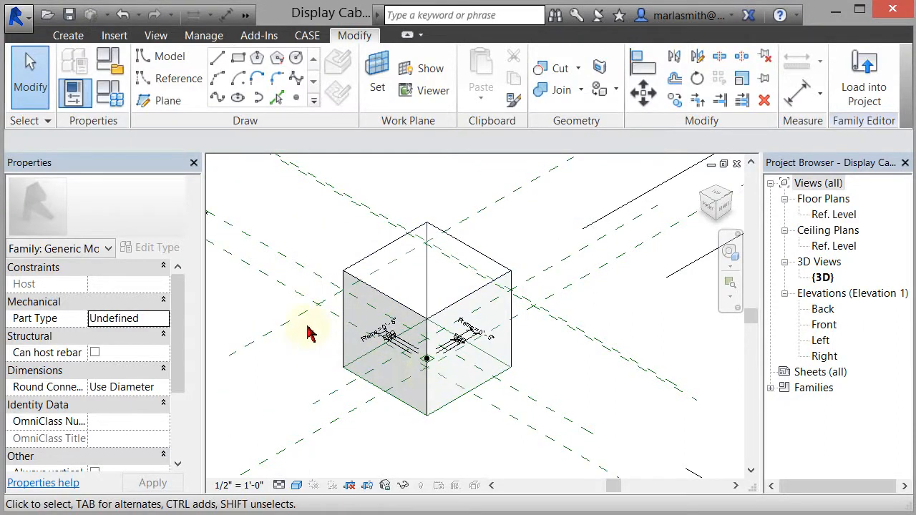
drag(309, 323, 491, 384)
key(Escape)
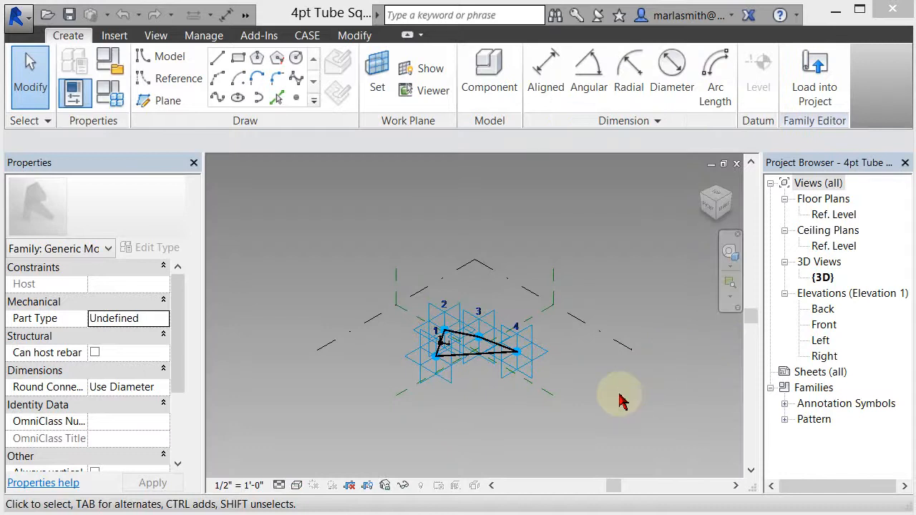
Examine the adaptive tube frame's four numbered placement points and the Width and equality dimensions of its profile
scroll(429, 379, up, 5)
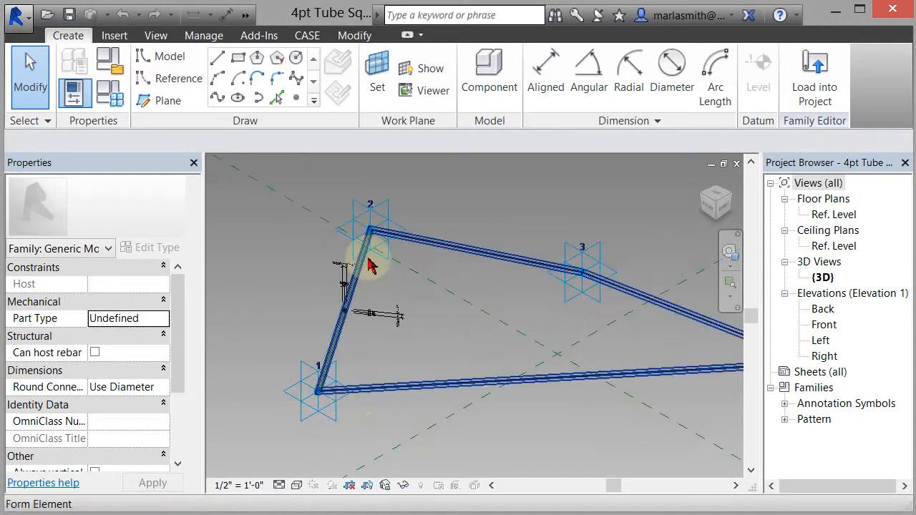
scroll(518, 265, down, 3)
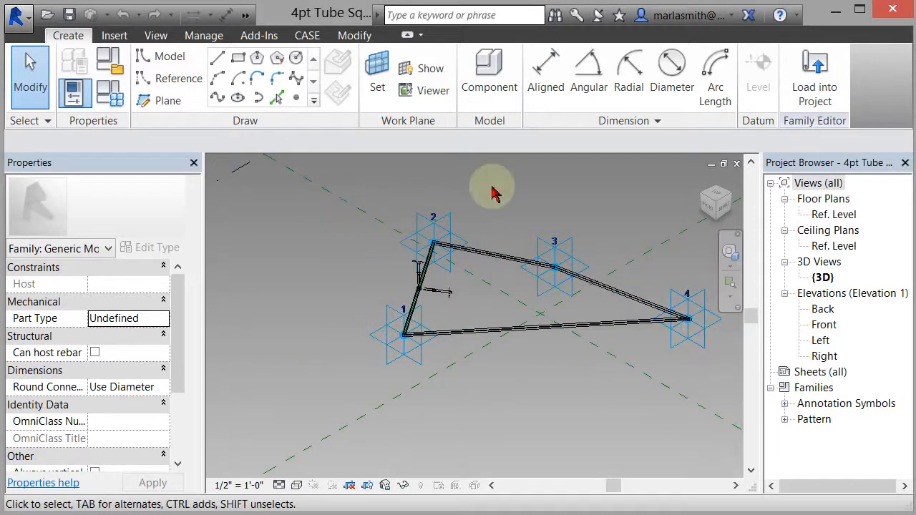
scroll(421, 293, up, 3)
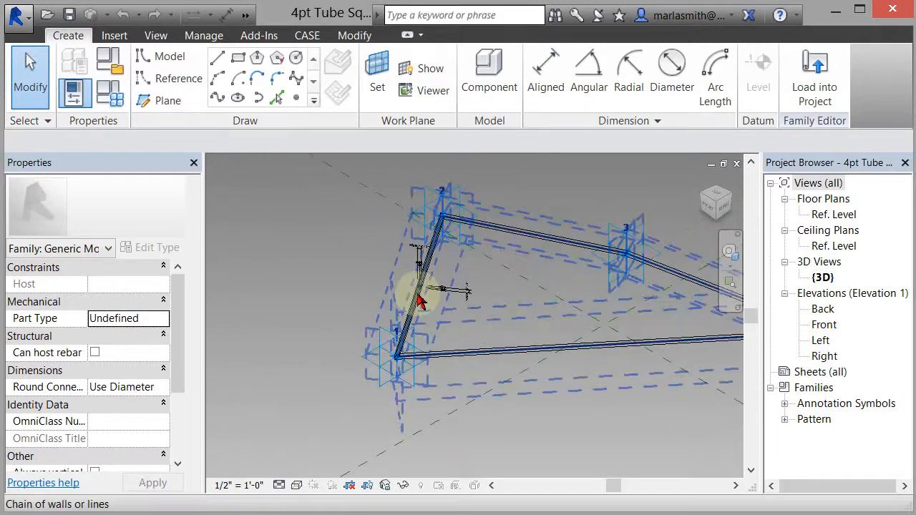
scroll(658, 240, down, 2)
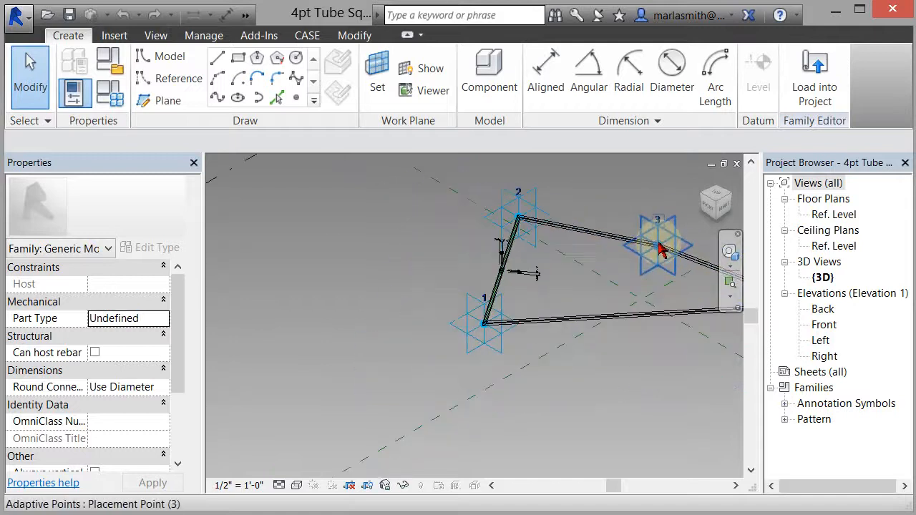
scroll(499, 318, up, 5)
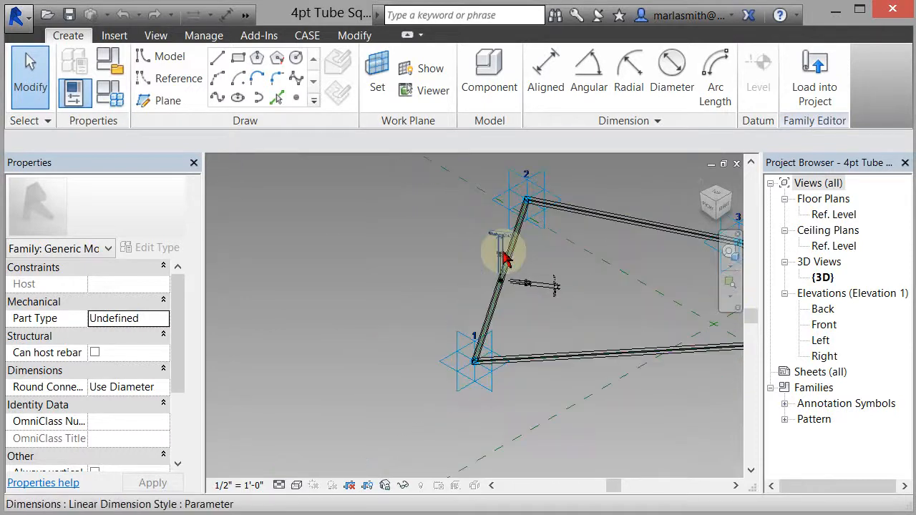
key(Tab)
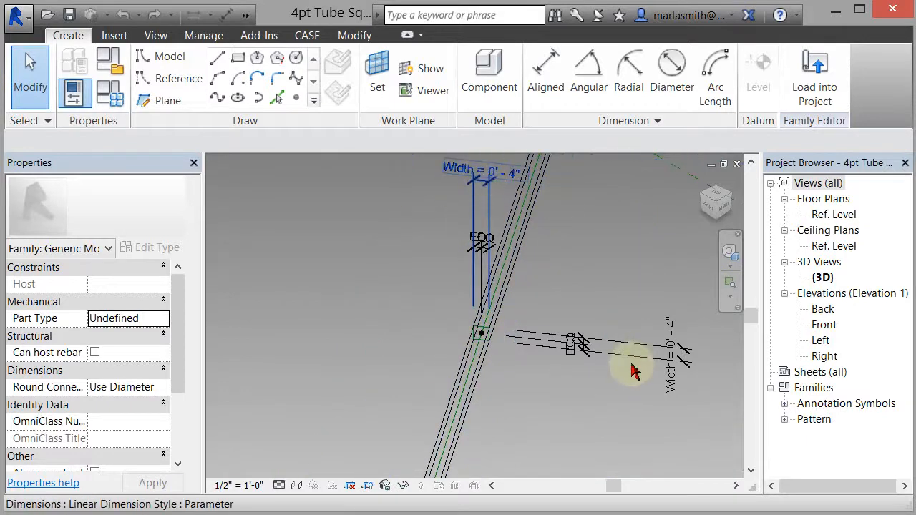
scroll(481, 190, down, 2)
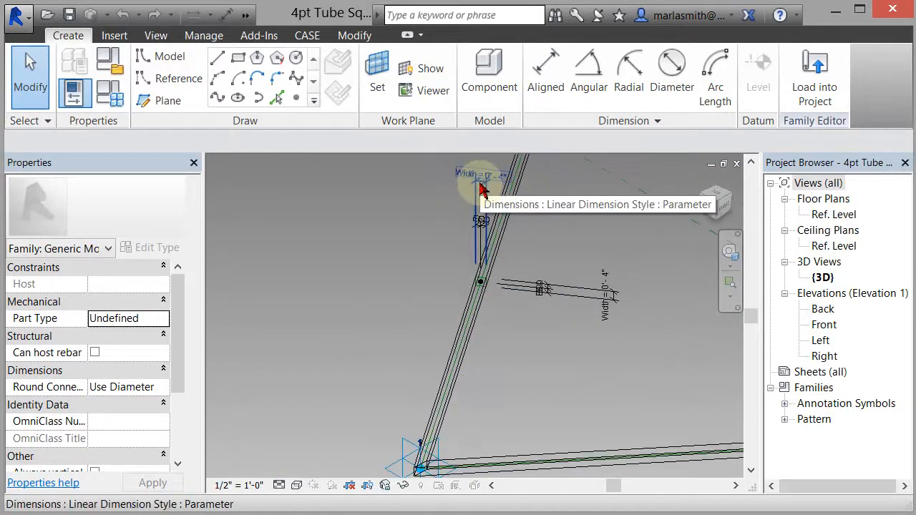
scroll(481, 187, down, 2)
middle_drag(629, 293, 580, 316)
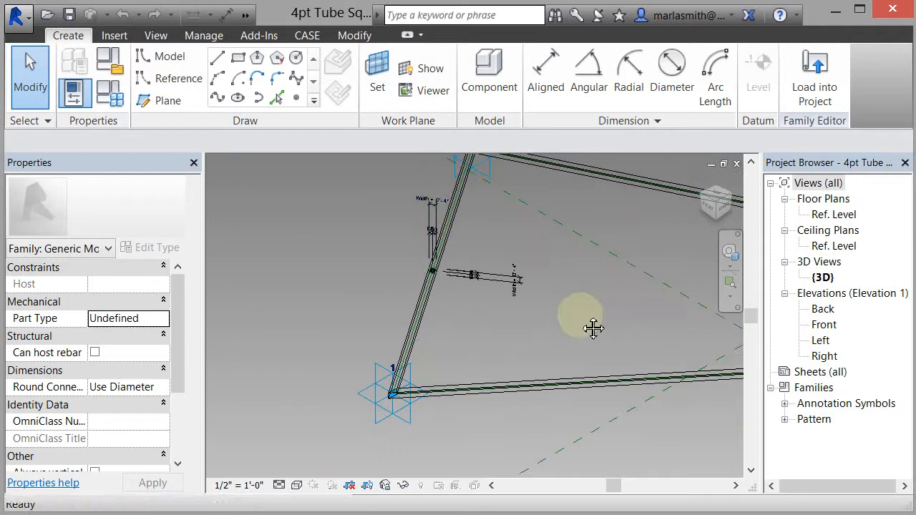
scroll(434, 272, up, 1)
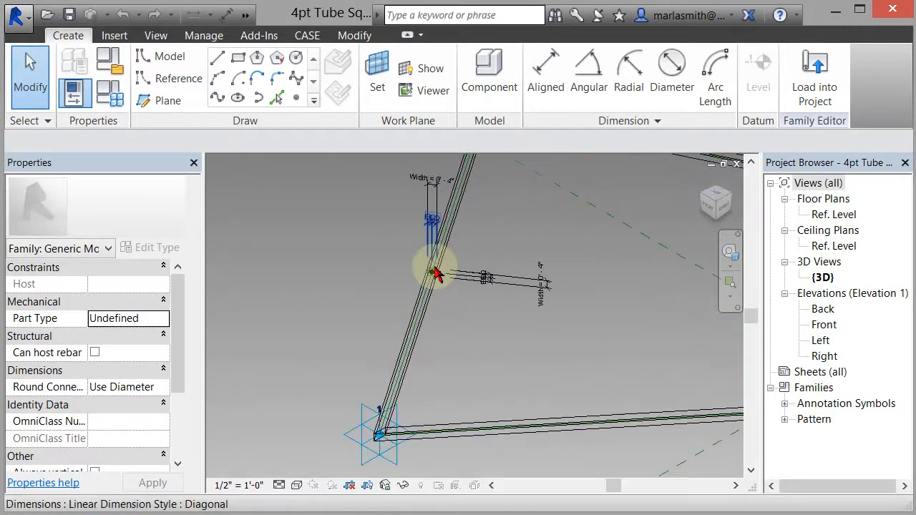
scroll(434, 268, up, 1)
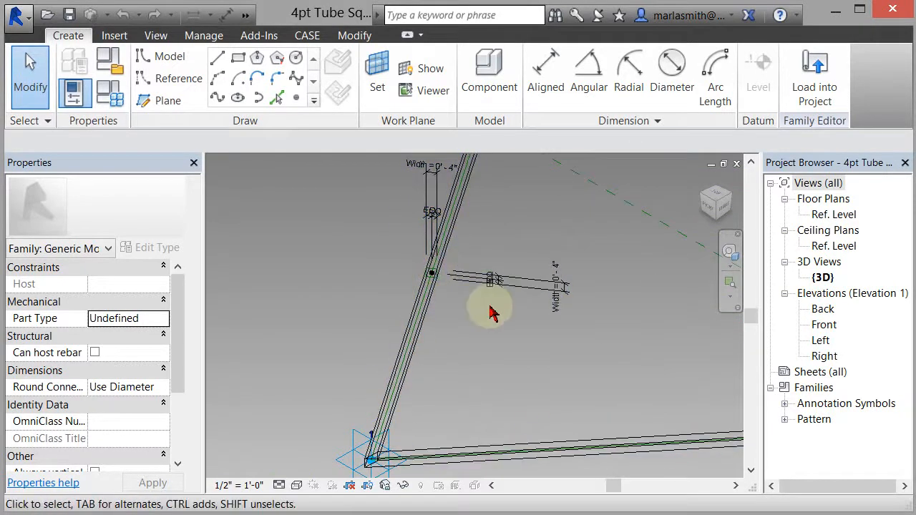
scroll(493, 313, down, 2)
Select the tube form and associate its Material property with the 4pt Mat family parameter
key(Tab)
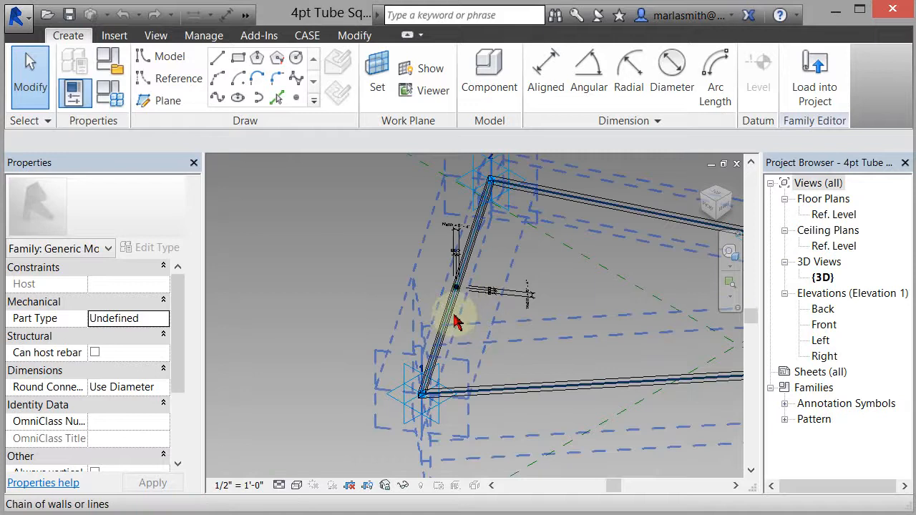
click(456, 321)
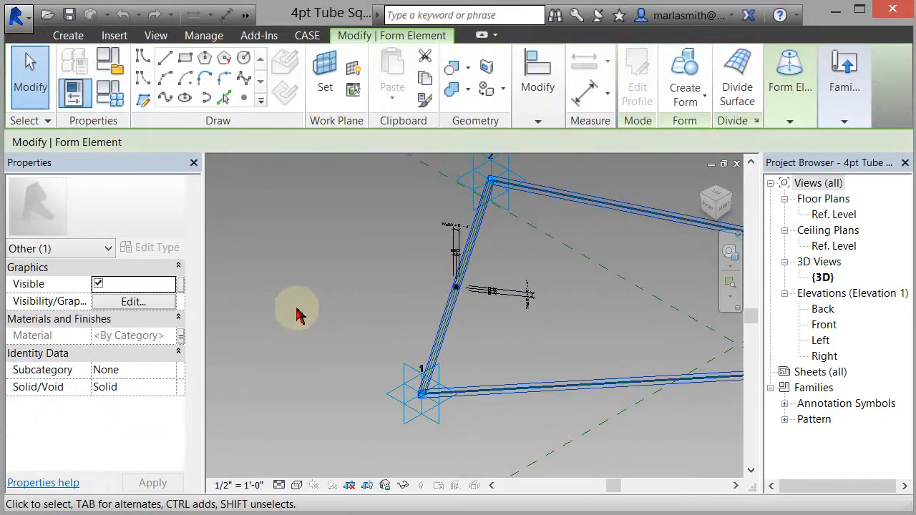
click(181, 336)
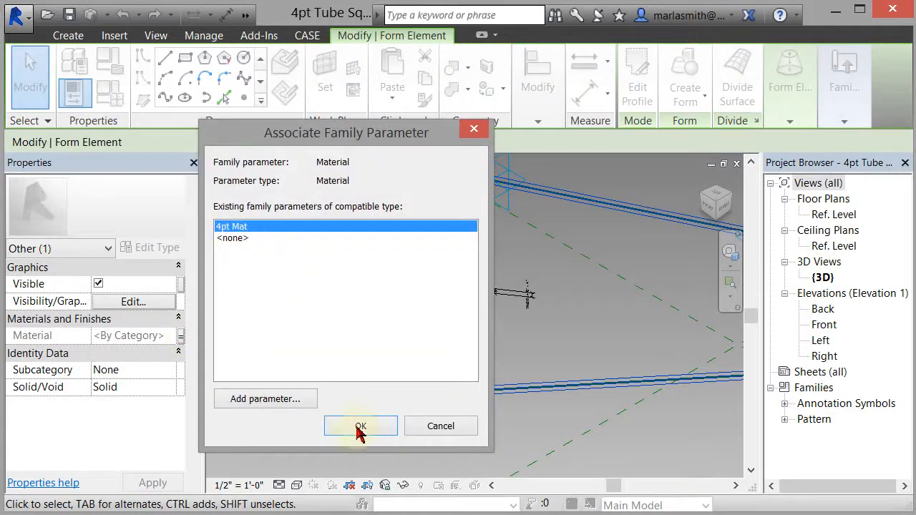
click(361, 427)
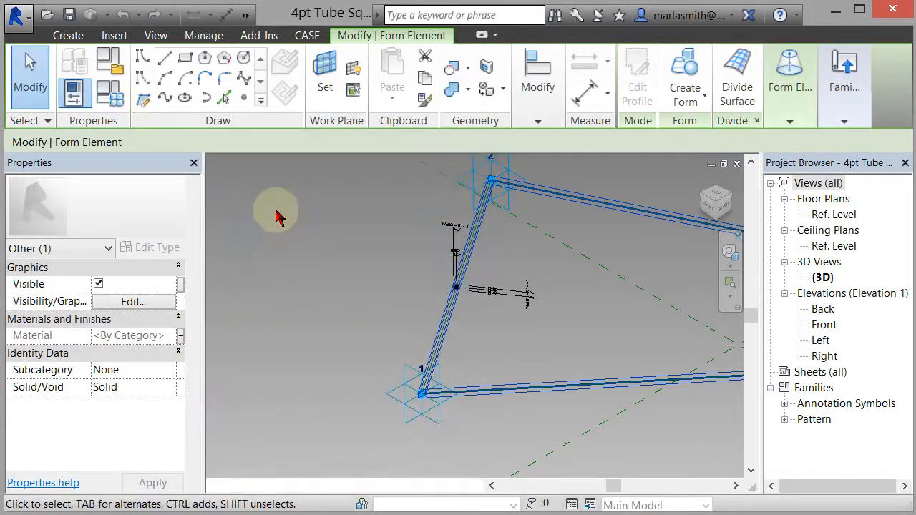
Change the 4pt Mat material parameter from a type to an instance parameter in the family types
click(118, 96)
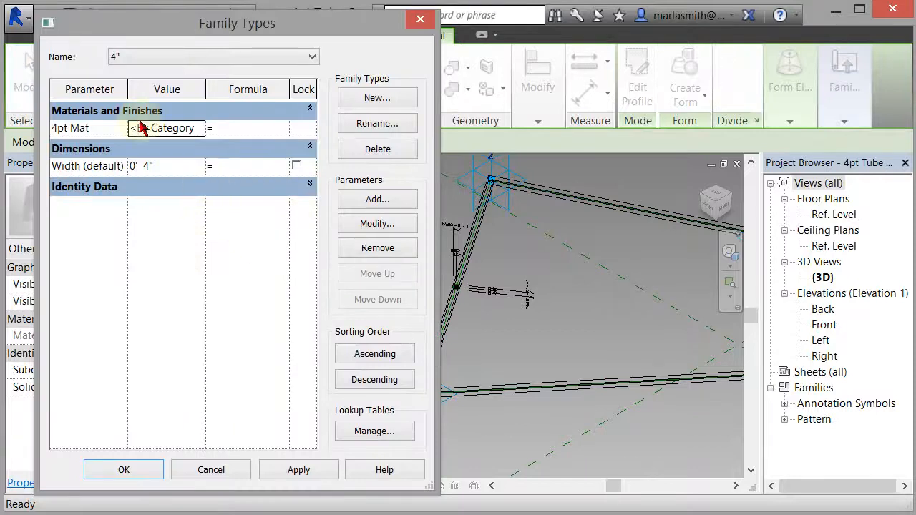
click(374, 224)
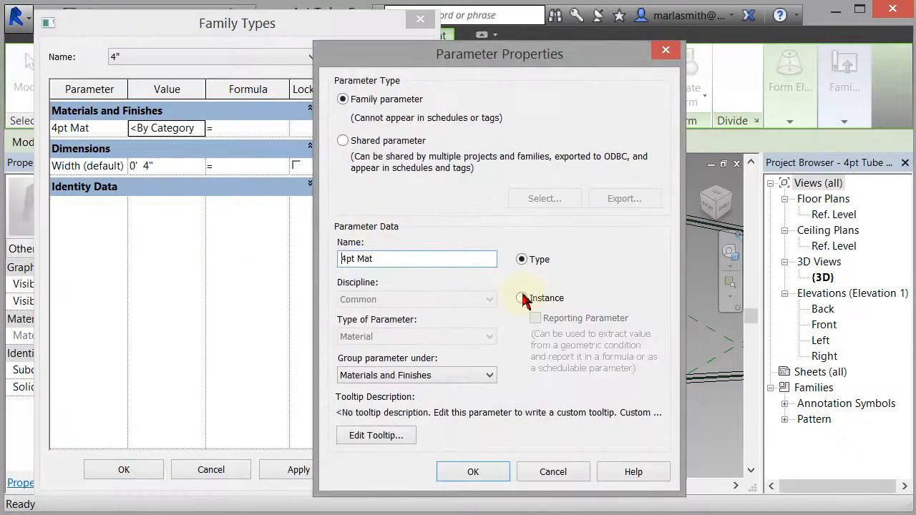
click(473, 472)
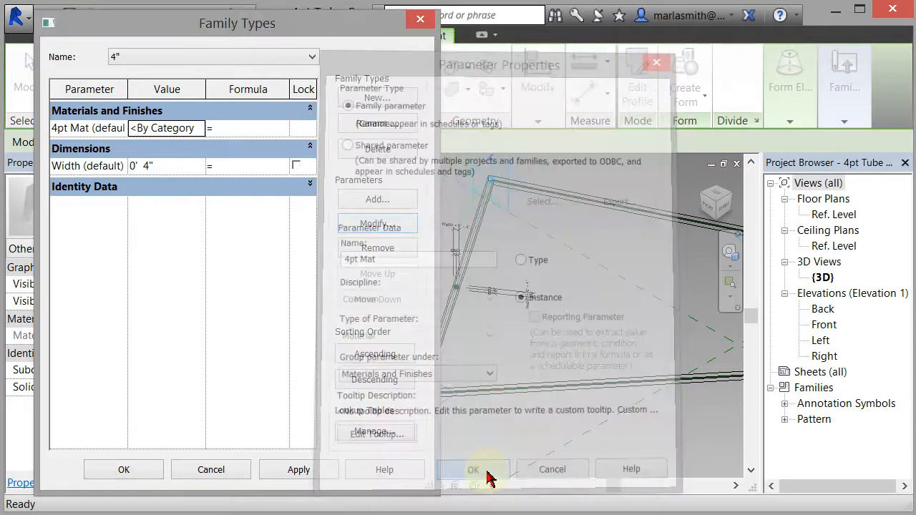
click(145, 473)
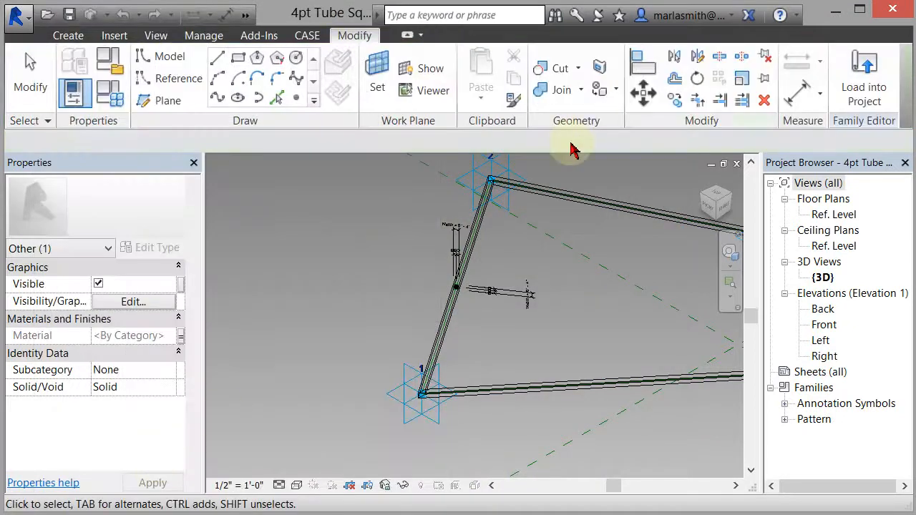
Load the tube family into the display cabinet family and place the 4" frame through the four corners of the box's right face
click(879, 95)
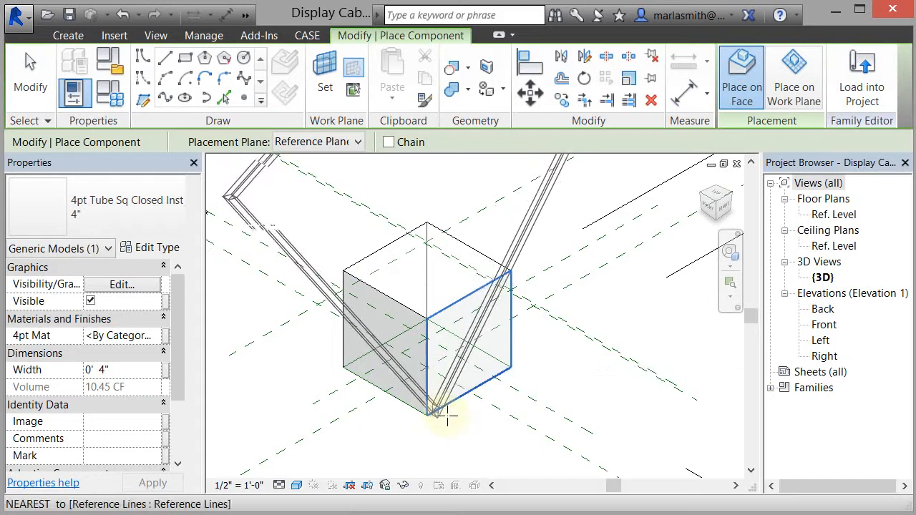
click(428, 416)
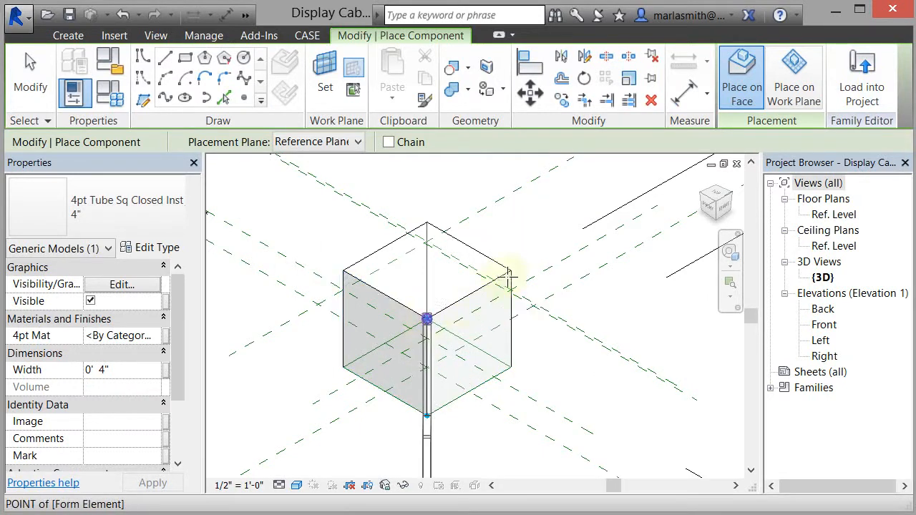
click(510, 271)
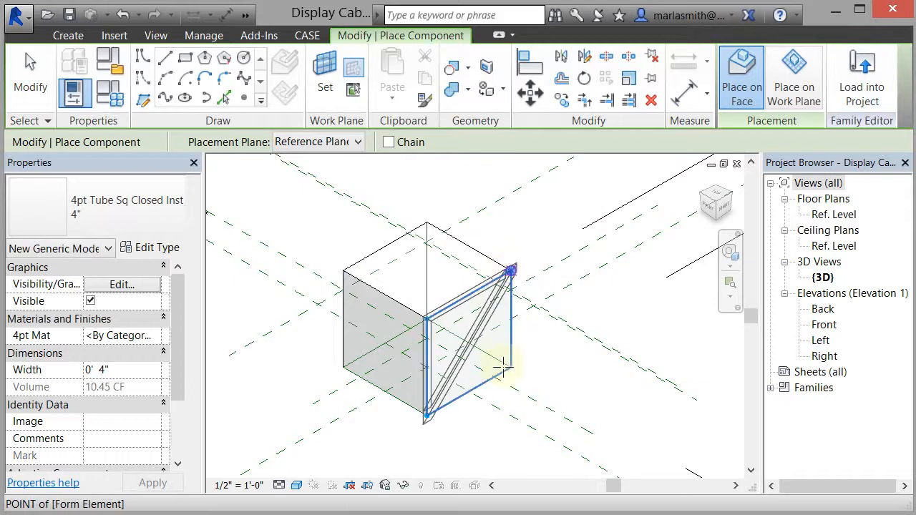
click(504, 368)
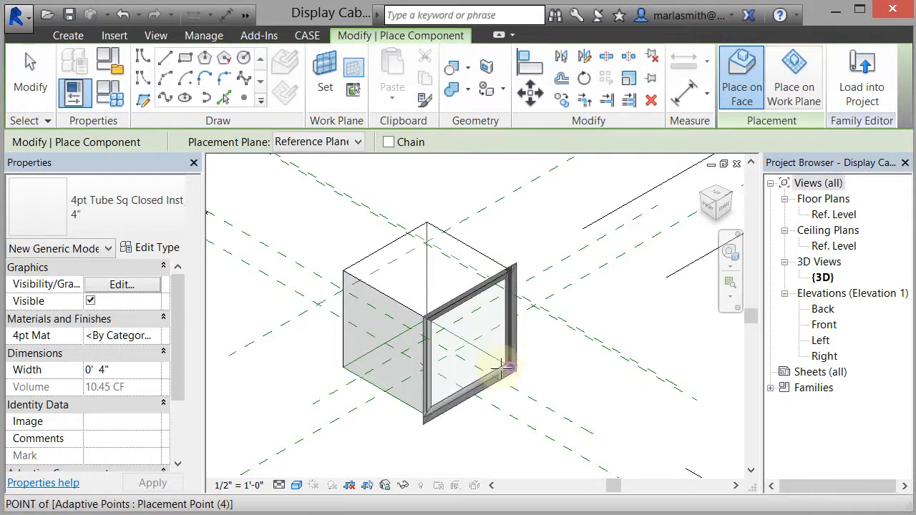
click(336, 371)
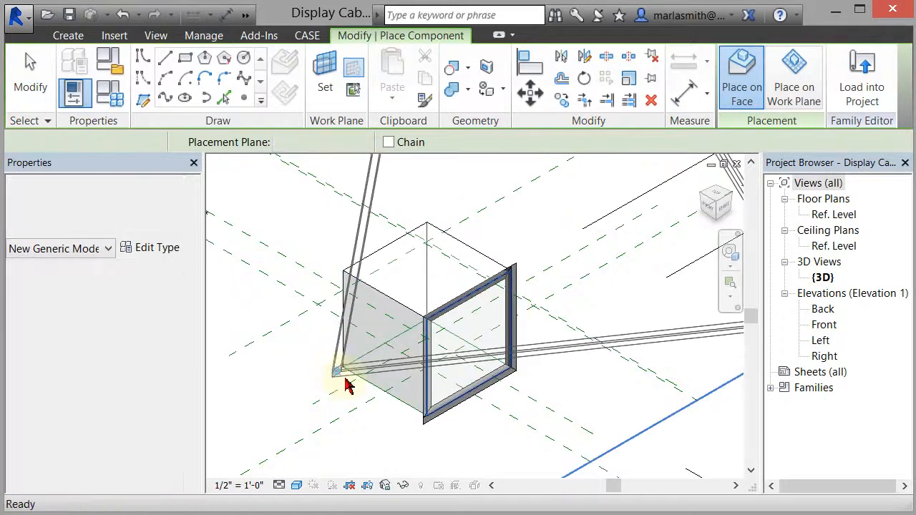
shift+middle_drag(446, 363, 439, 385)
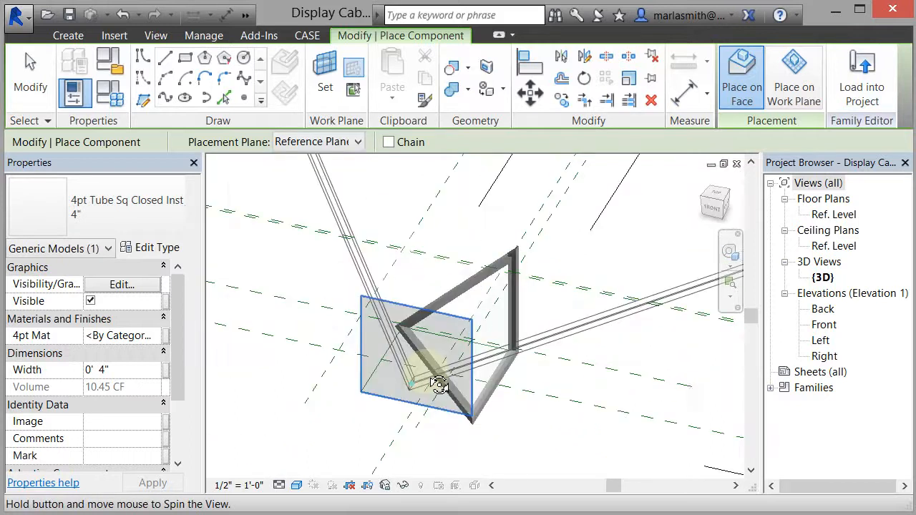
click(30, 63)
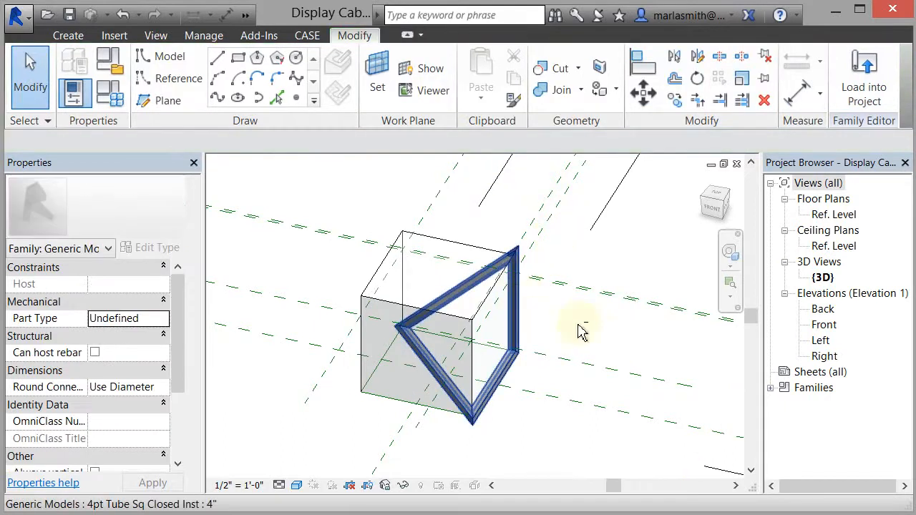
Select the placed 4" tube frame and try to assign it a new host
shift+middle_drag(582, 332, 605, 343)
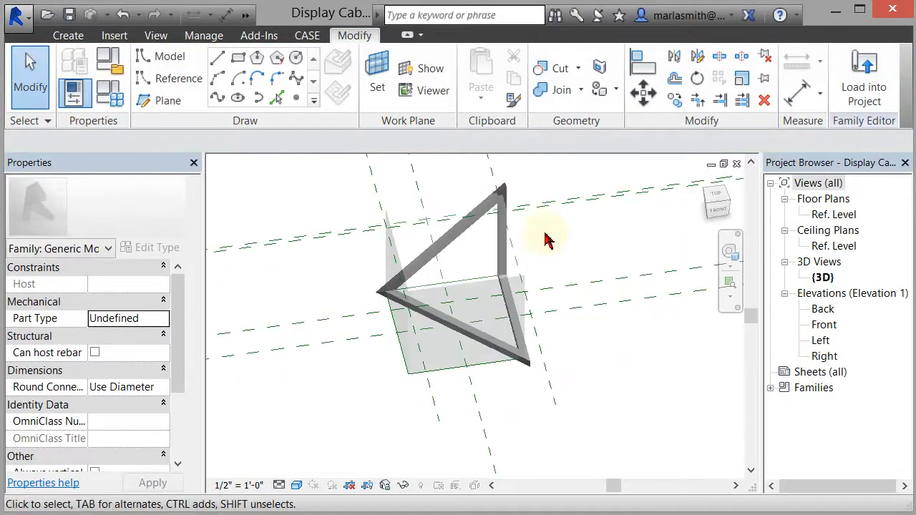
click(503, 195)
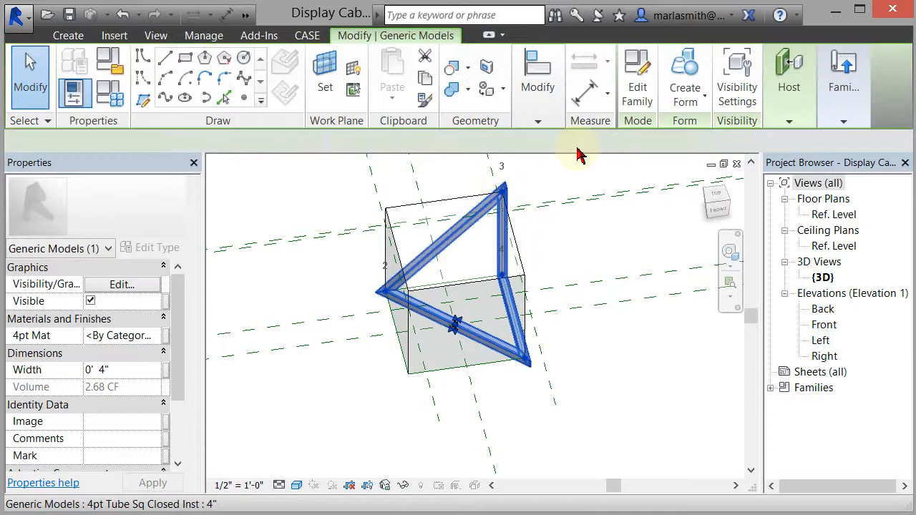
mouse_move(798, 116)
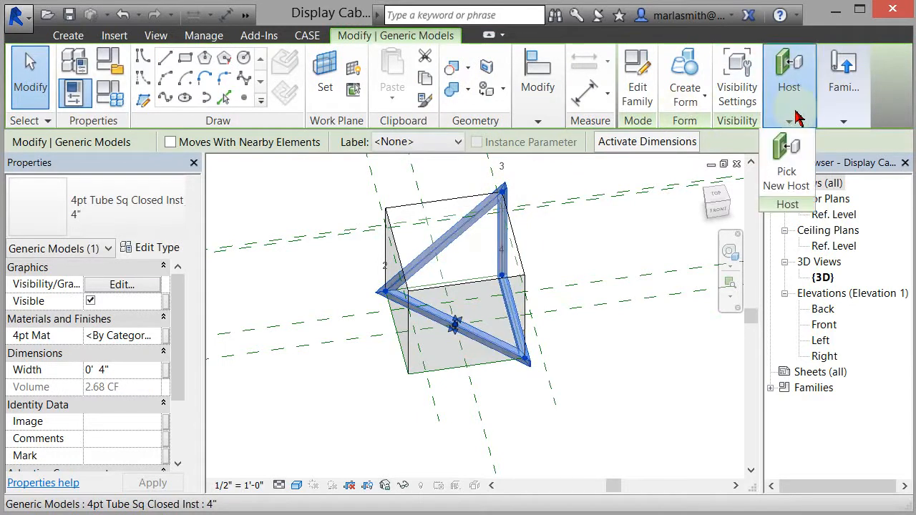
click(787, 179)
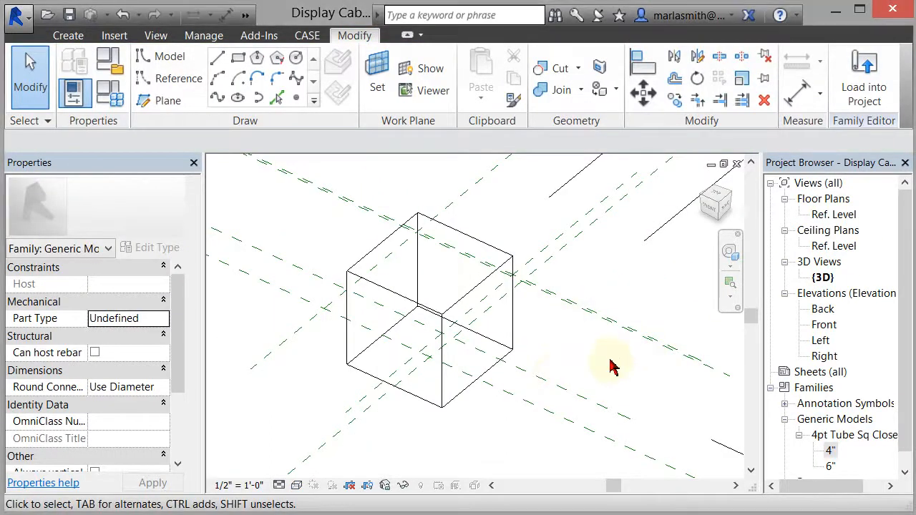
shift+middle_drag(603, 360, 609, 389)
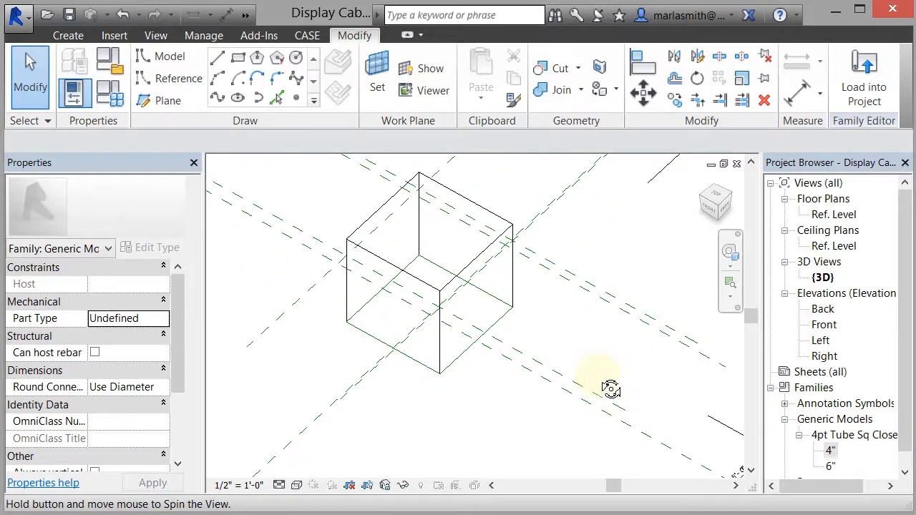
Place a 4" instance of the four-point tube frame through the four corners of the box's right face
click(802, 435)
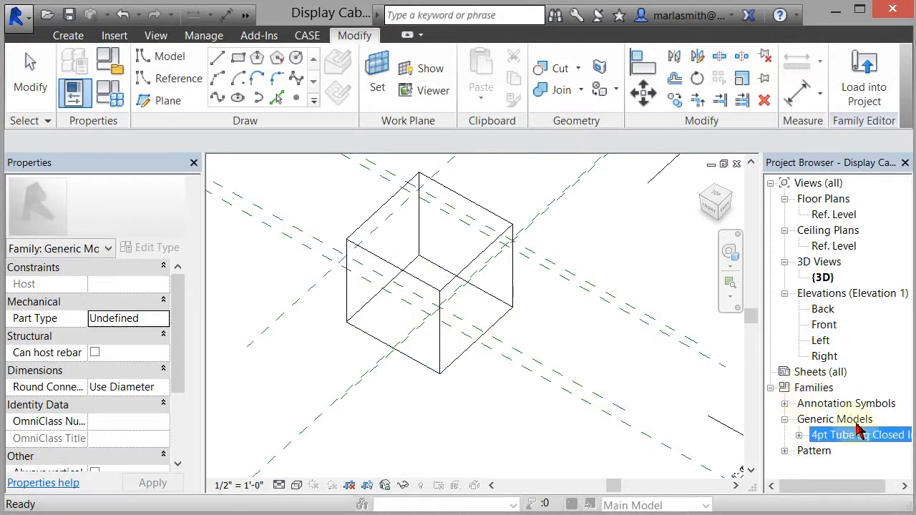
click(800, 436)
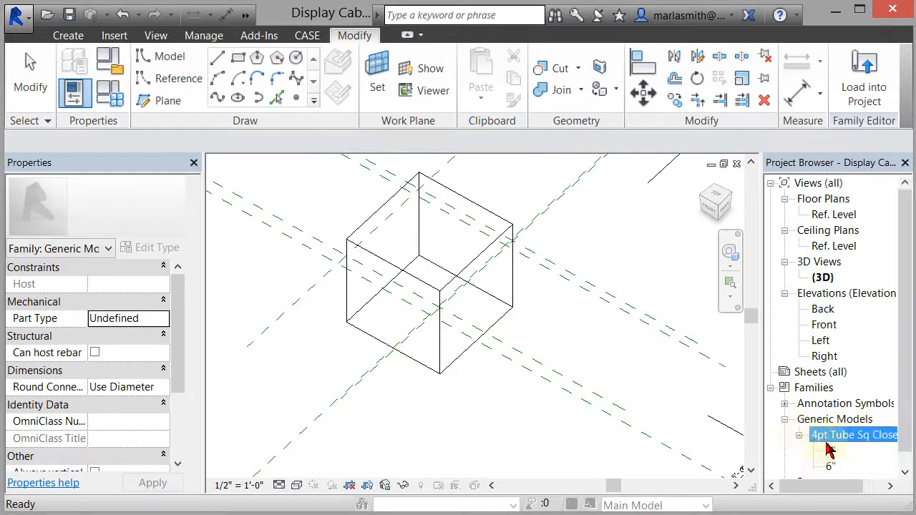
click(831, 451)
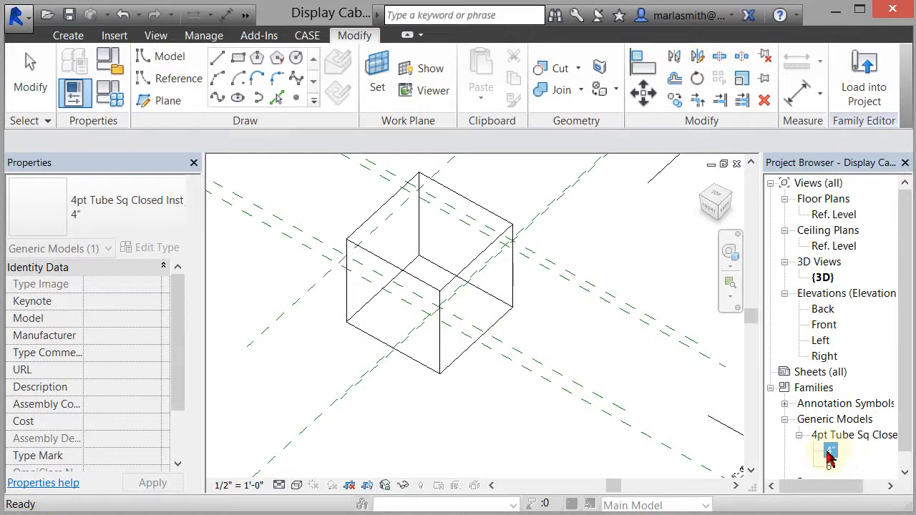
drag(547, 414, 549, 403)
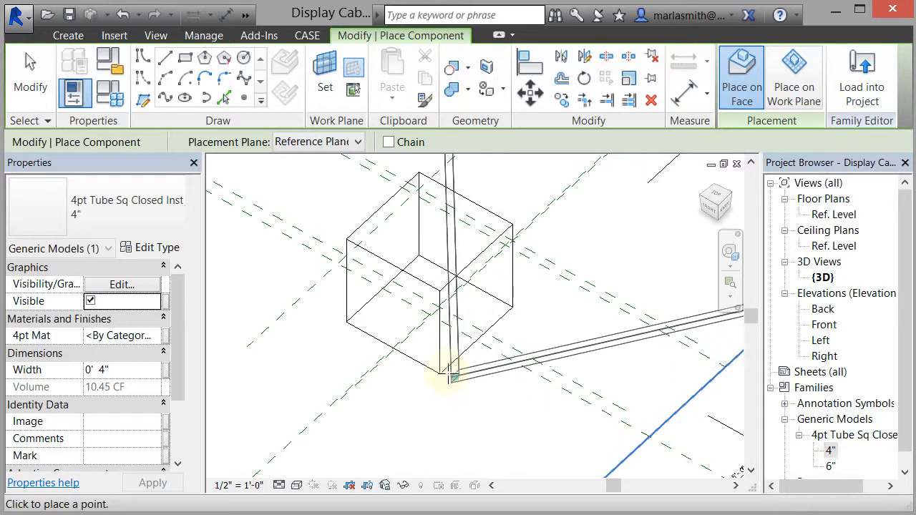
click(440, 373)
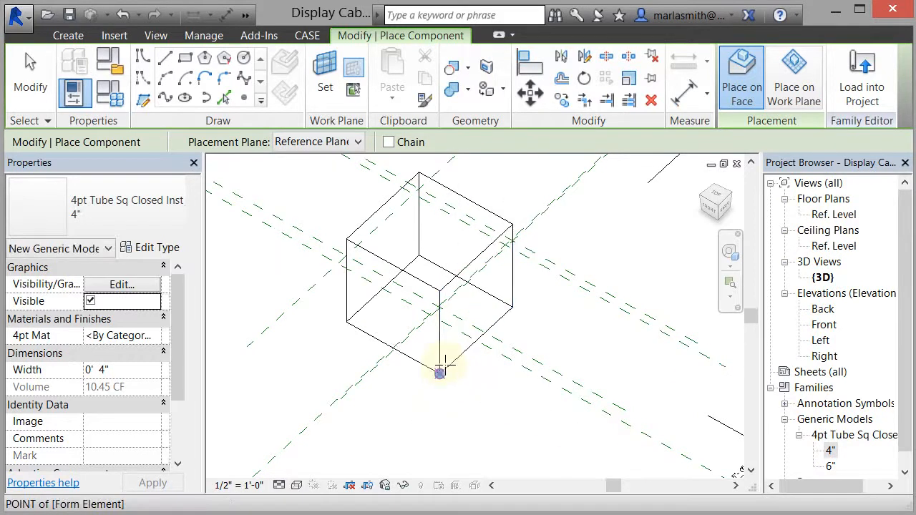
click(440, 292)
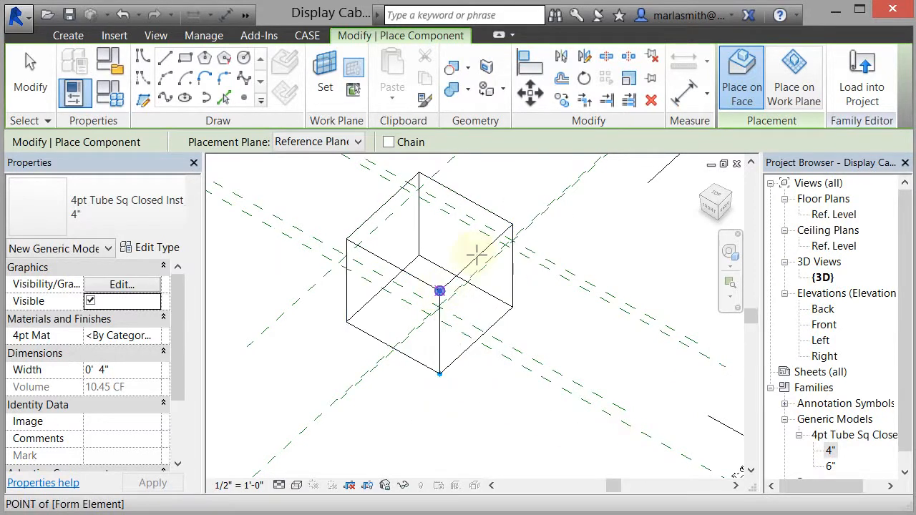
click(512, 221)
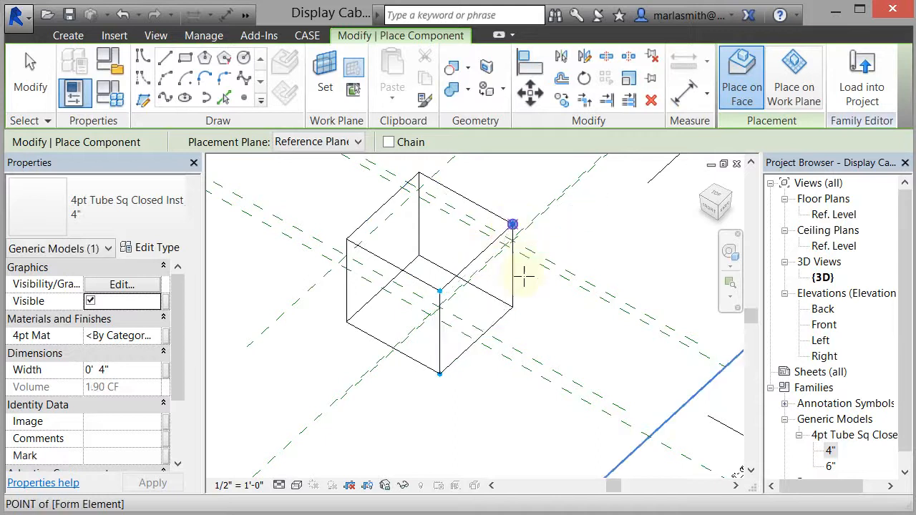
click(512, 307)
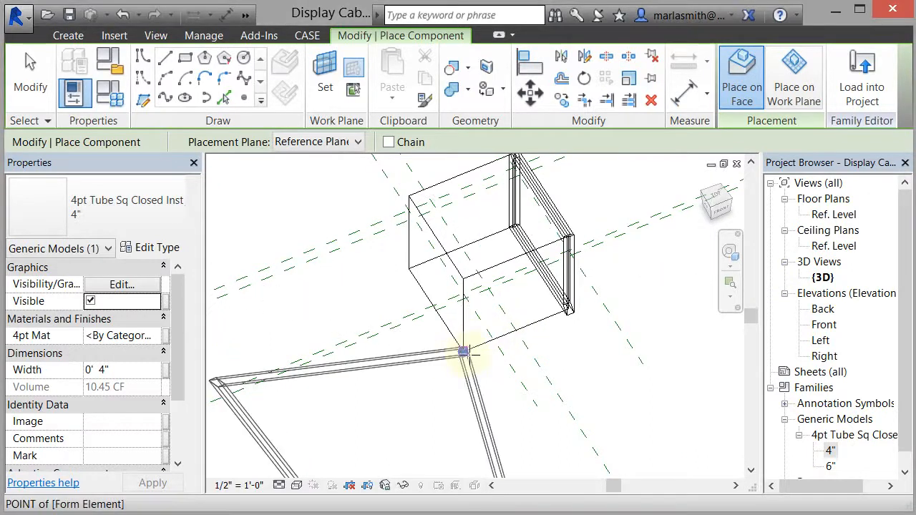
Place a second 4" tube frame through the four corners of the box's left face and end placement
click(464, 351)
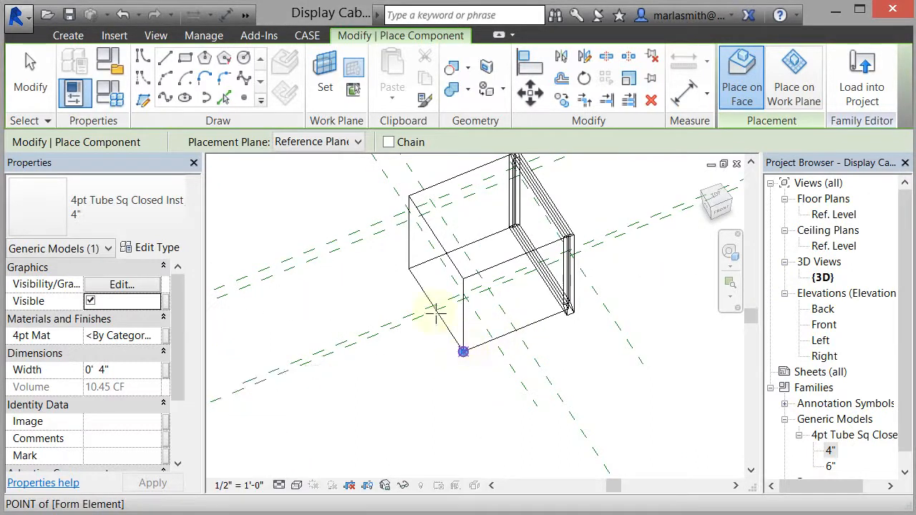
click(408, 267)
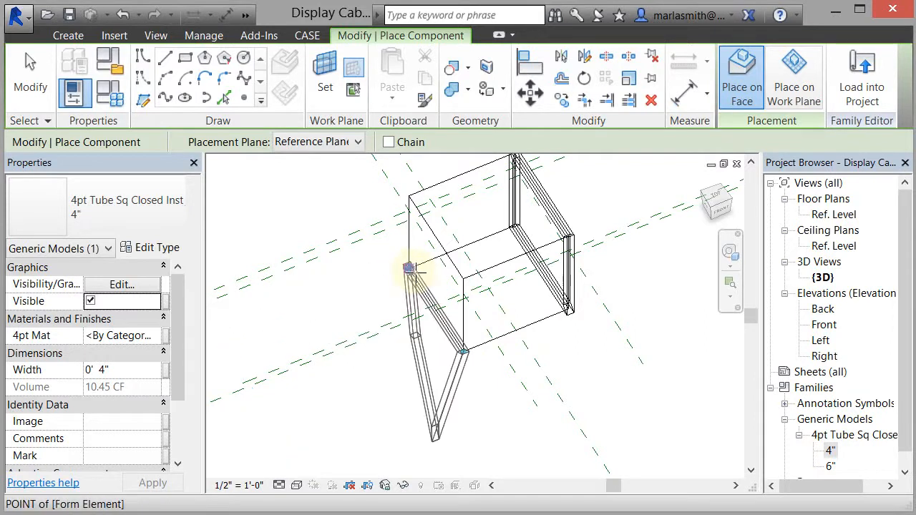
click(411, 201)
click(409, 195)
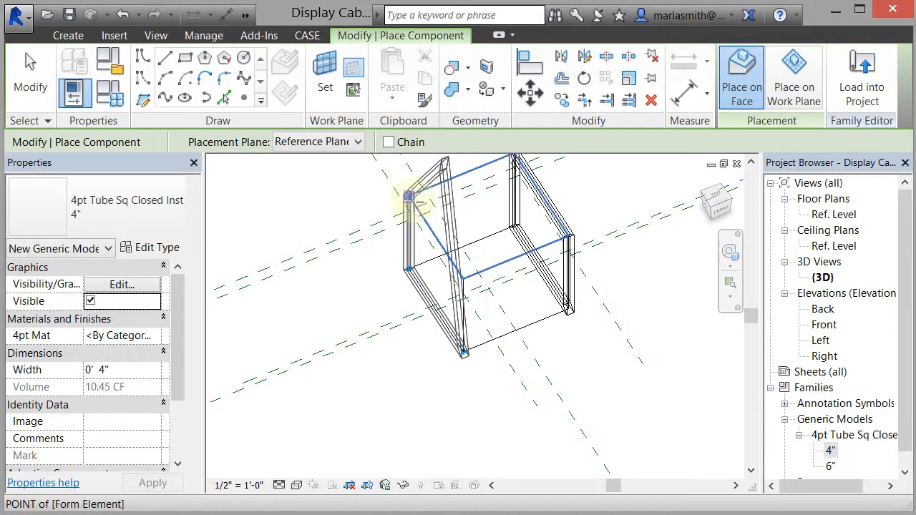
click(464, 280)
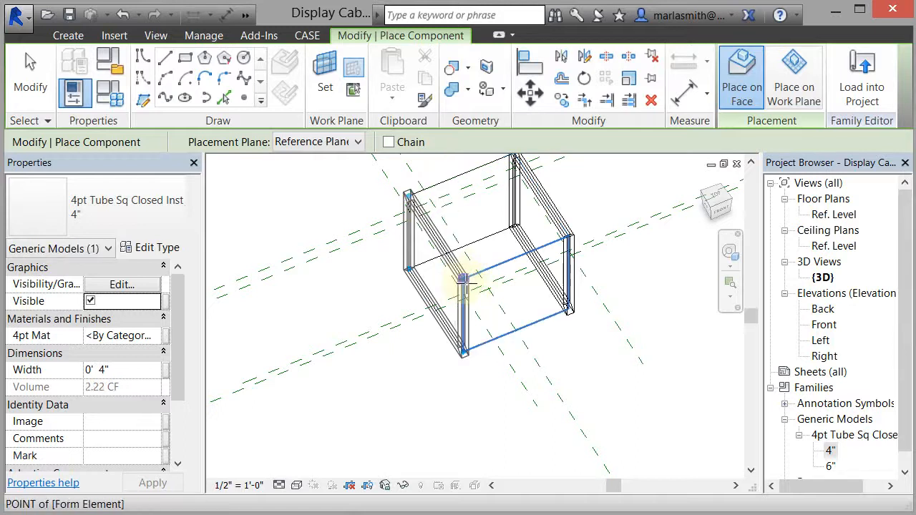
click(29, 69)
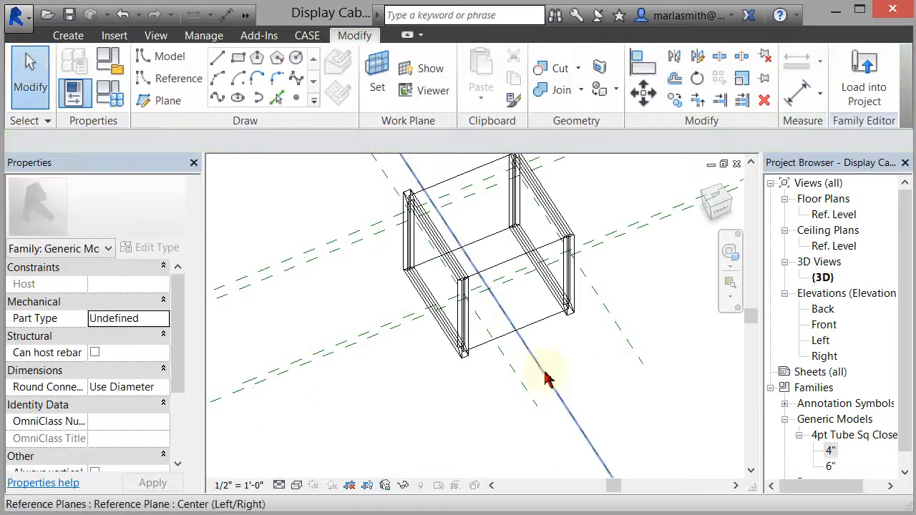
Set the 3D view's visual style to Shaded and inspect the two placed frames
shift+middle_drag(548, 374, 585, 362)
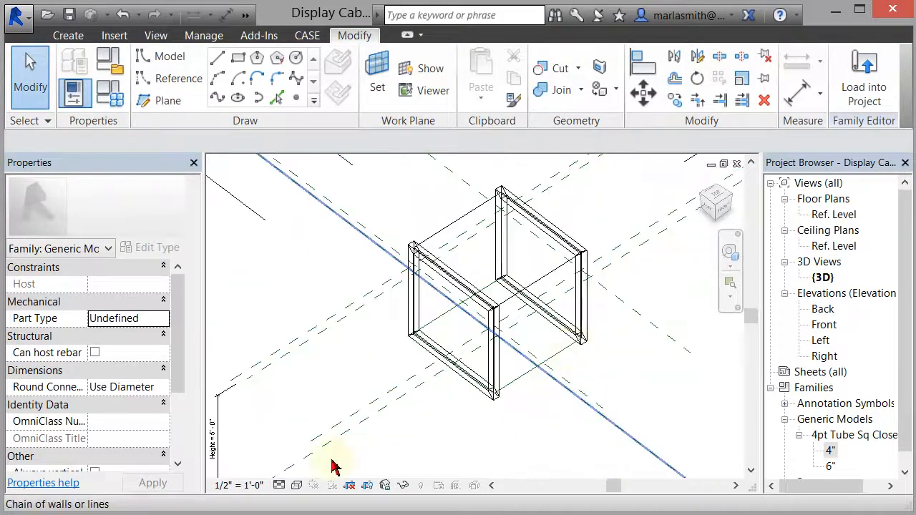
click(298, 486)
click(333, 415)
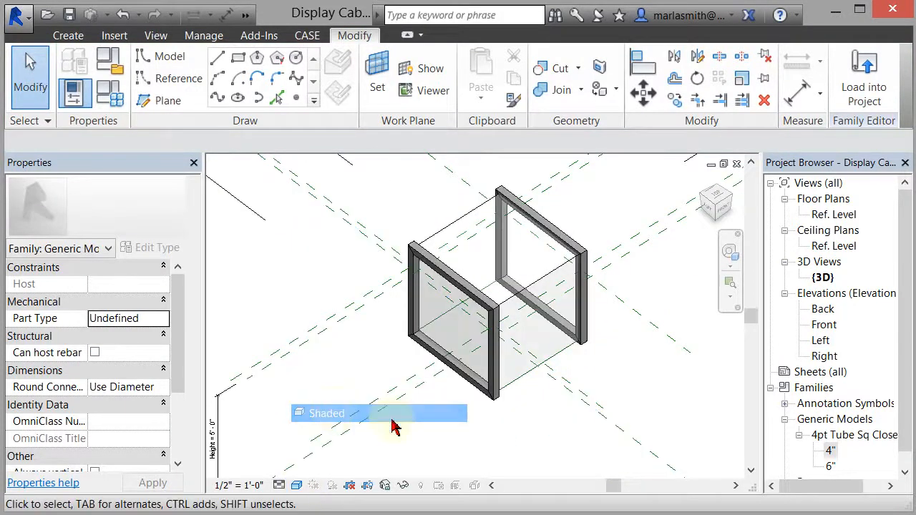
scroll(534, 411, up, 3)
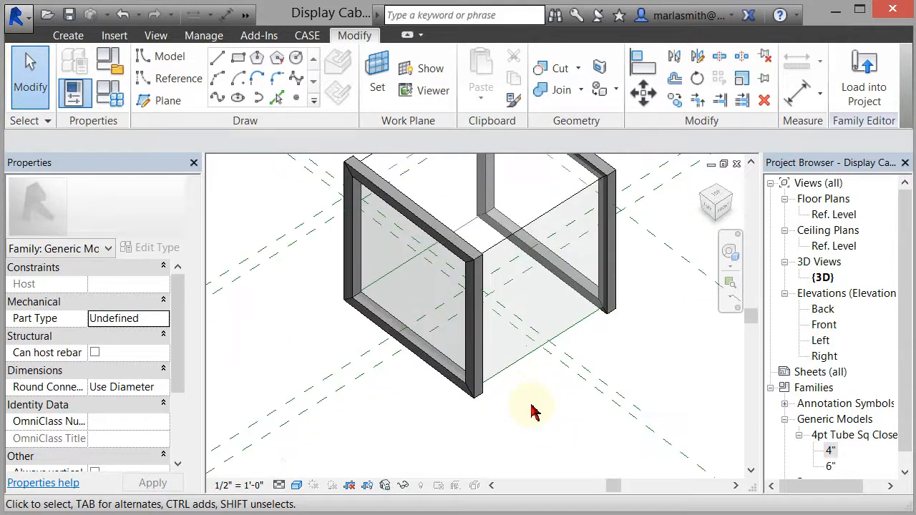
scroll(533, 412, down, 2)
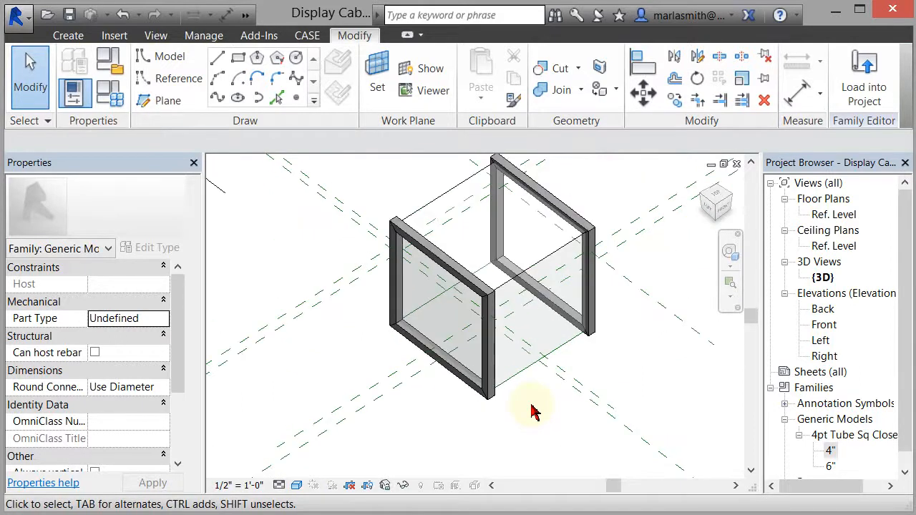
Associate the Width of the tube frame on the box's left face with the Frame family parameter
click(411, 238)
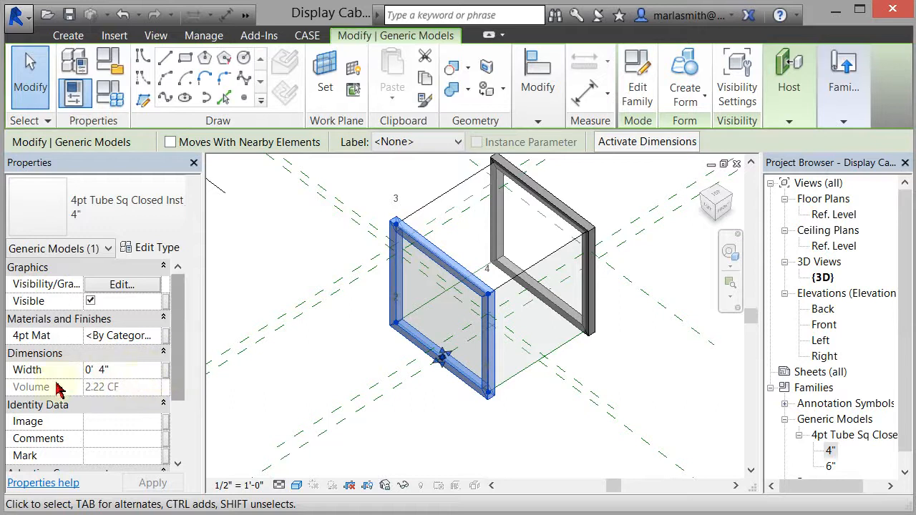
click(165, 370)
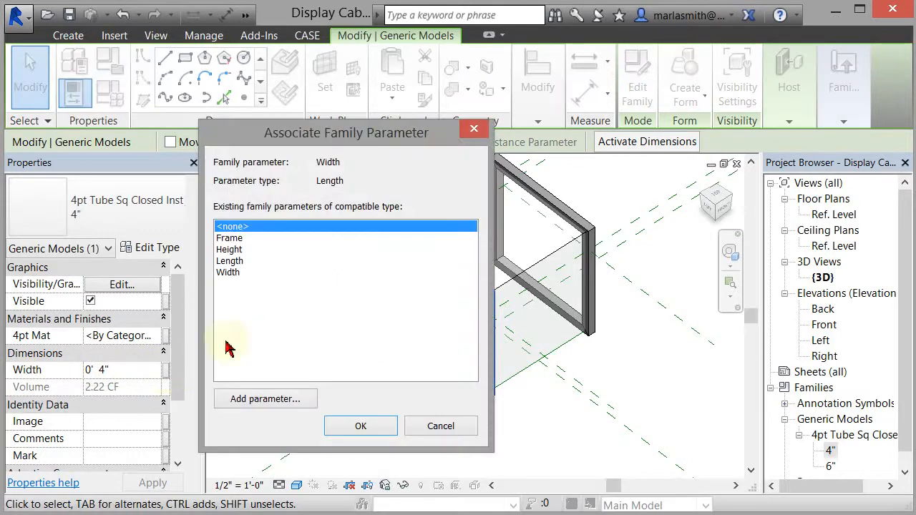
click(236, 239)
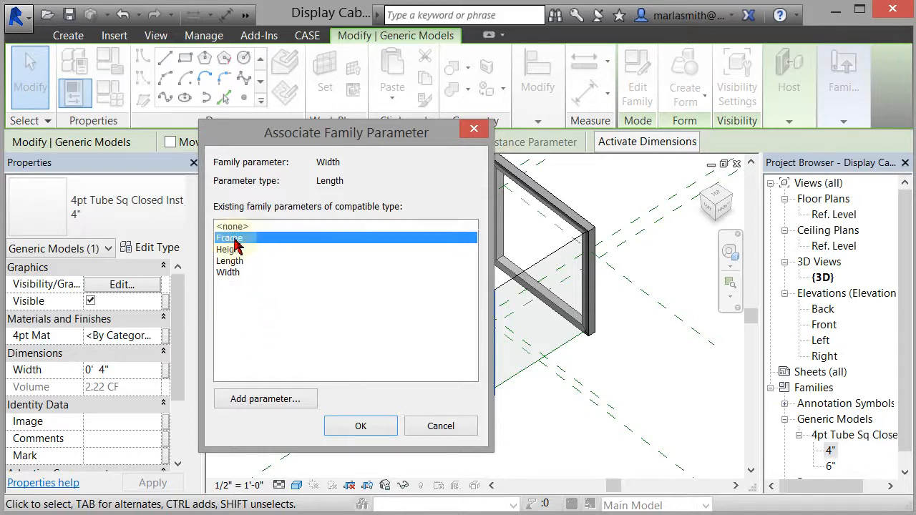
click(361, 426)
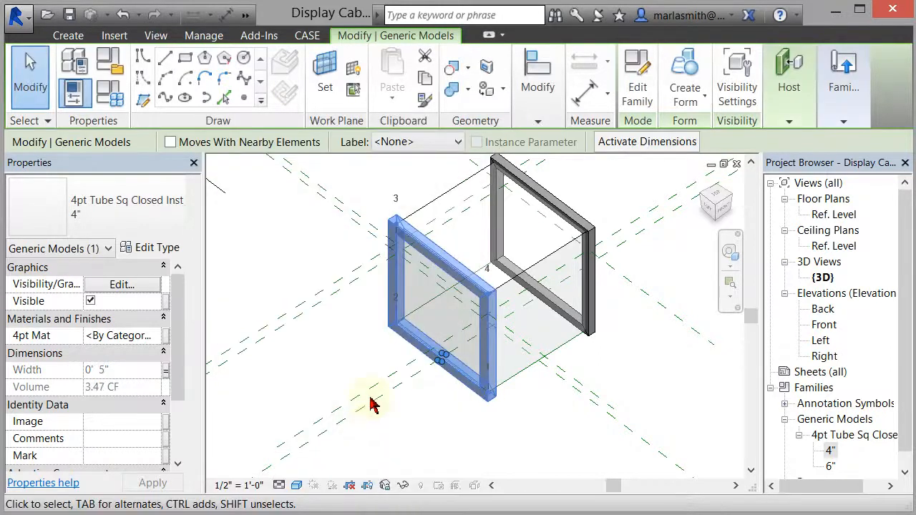
Link the right-face tube frame's Width to the Frame family parameter as well, and clear the selection
click(583, 184)
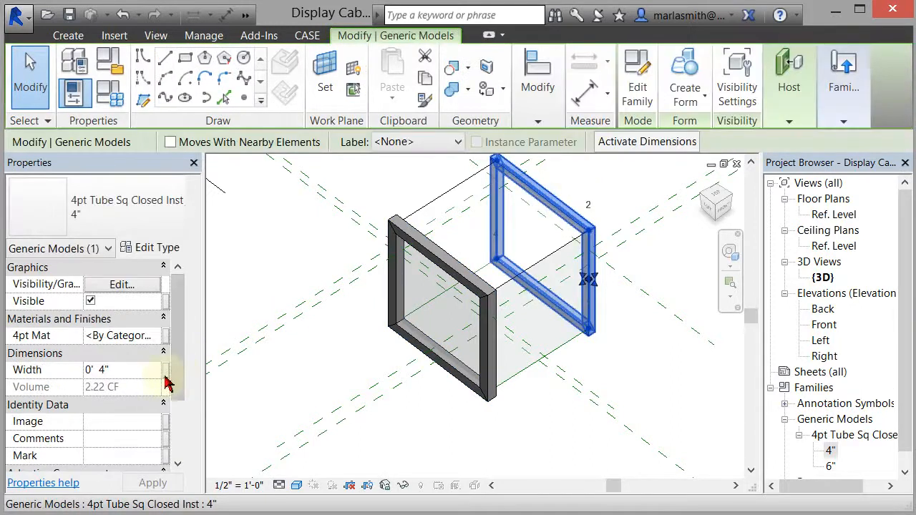
click(165, 371)
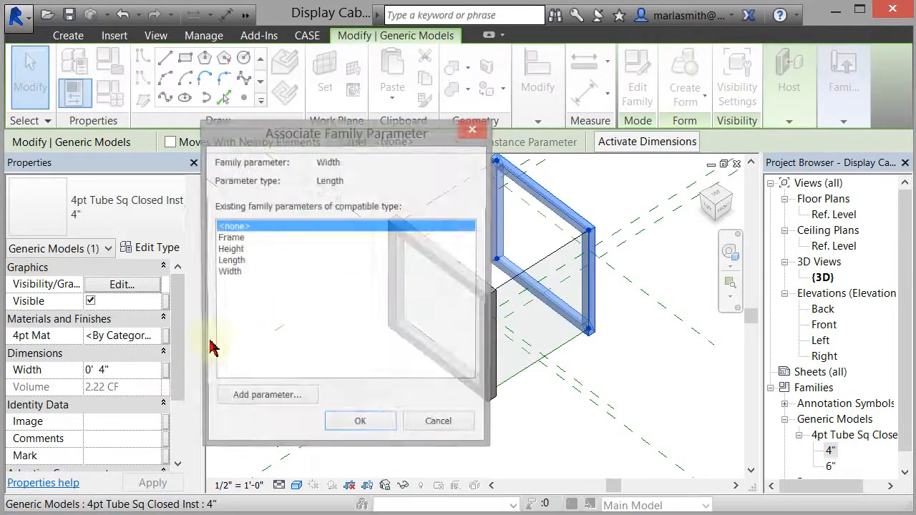
click(229, 238)
click(362, 428)
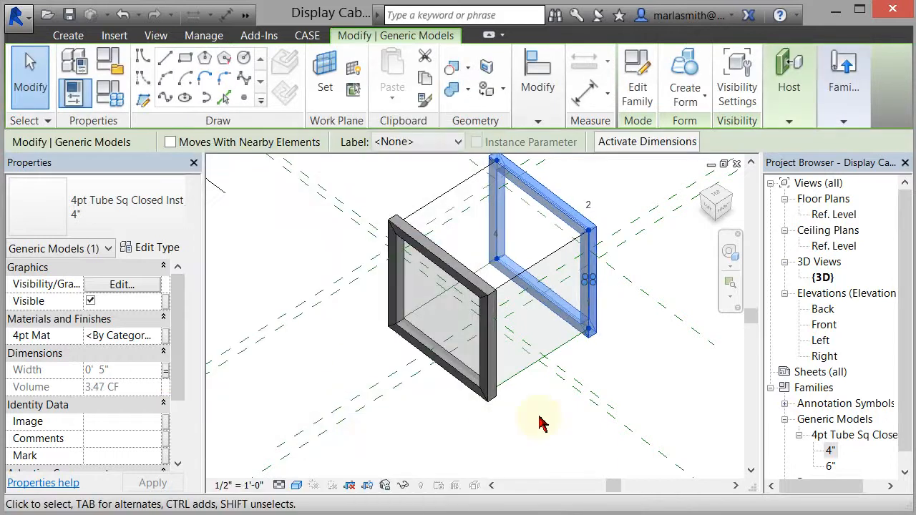
click(538, 434)
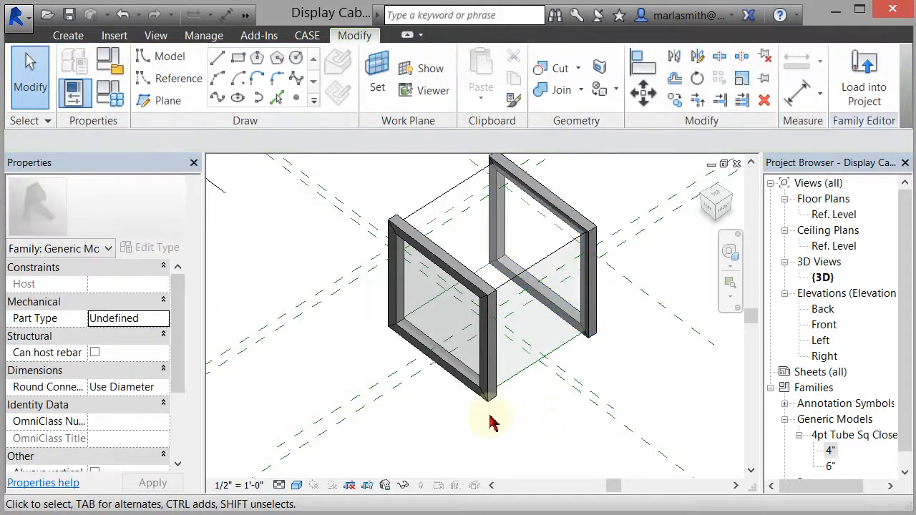
Review the Frame dimension parameter in the cabinet's family types
click(396, 229)
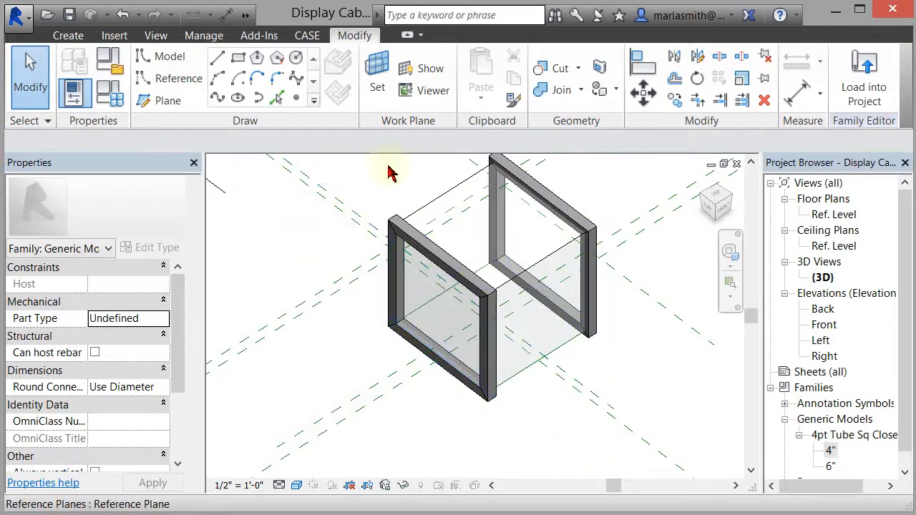
click(118, 97)
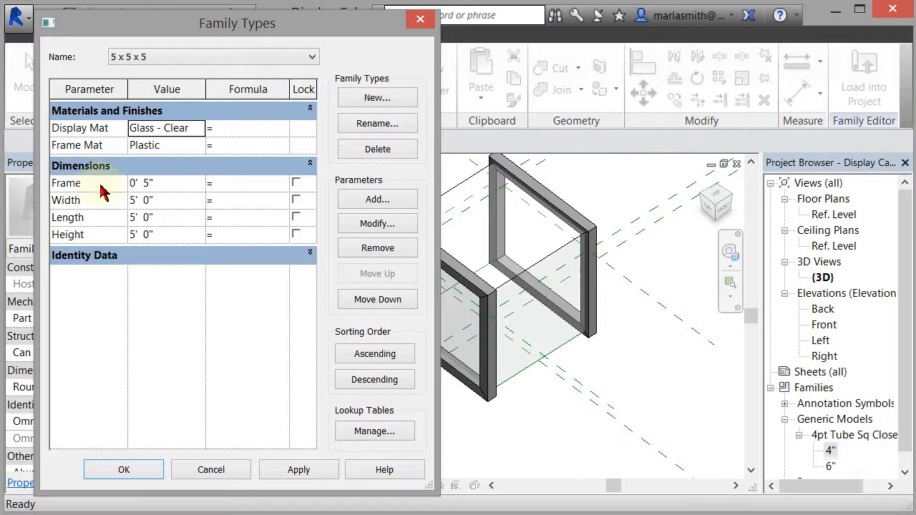
drag(100, 190, 98, 192)
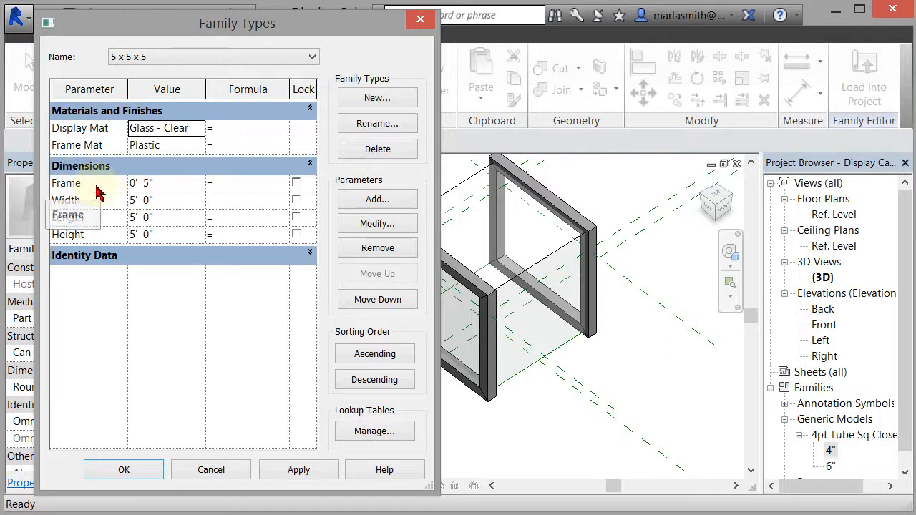
click(133, 472)
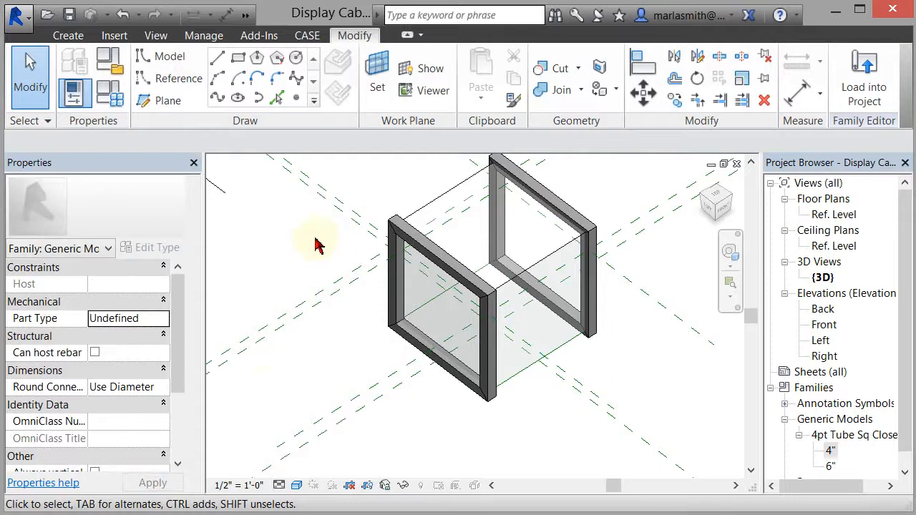
Associate the left-face tube frame's 4pt Mat property with the Frame Mat family parameter
click(380, 223)
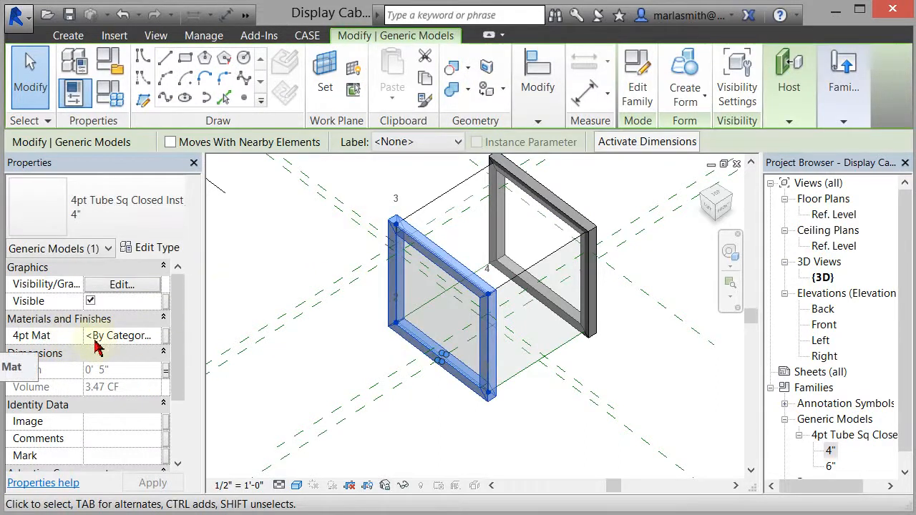
click(165, 338)
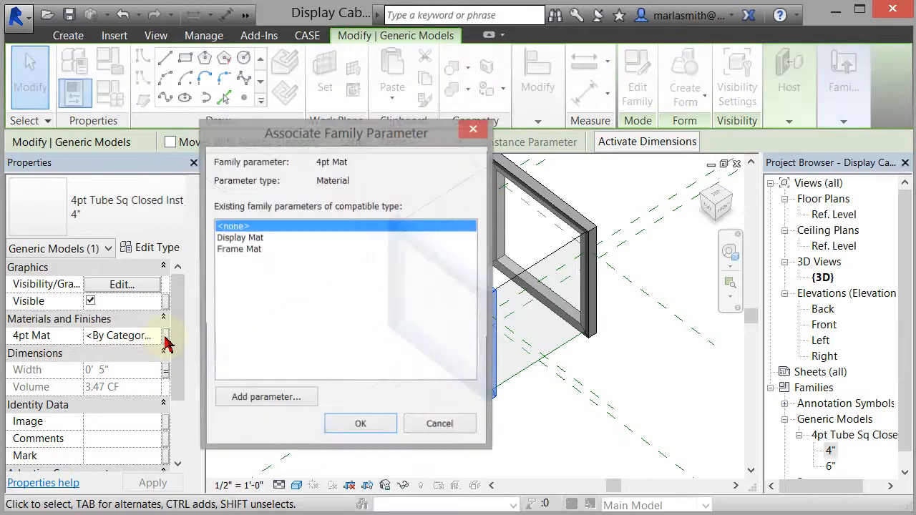
click(244, 251)
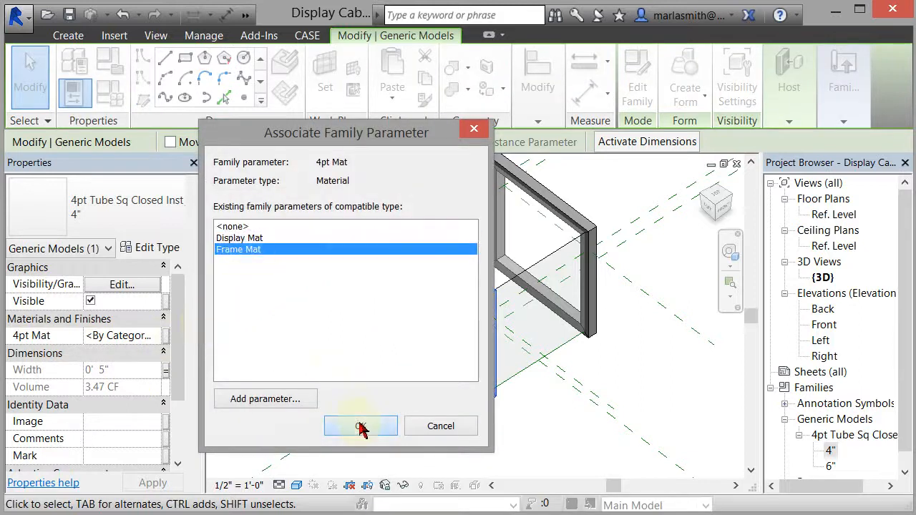
click(362, 427)
Associate the right-face tube frame's 4pt Mat property with the Frame Mat family parameter and clear the selection
click(579, 194)
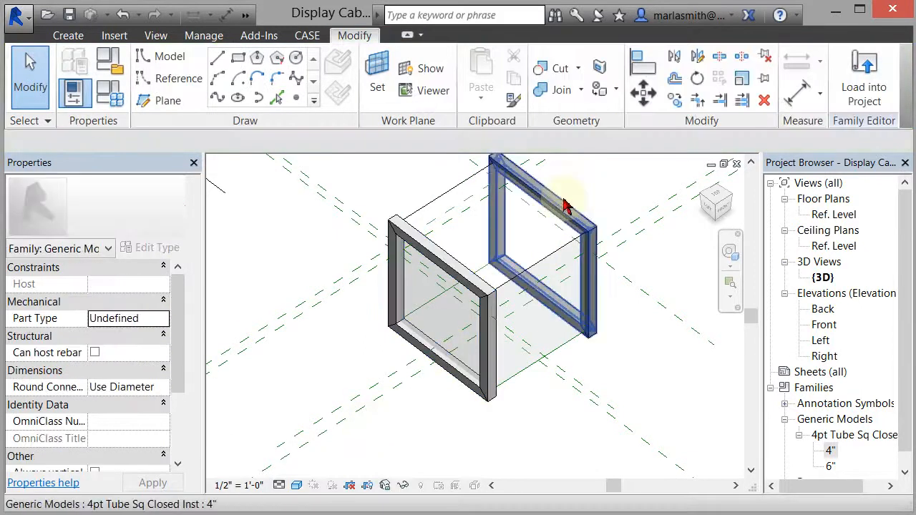
click(566, 206)
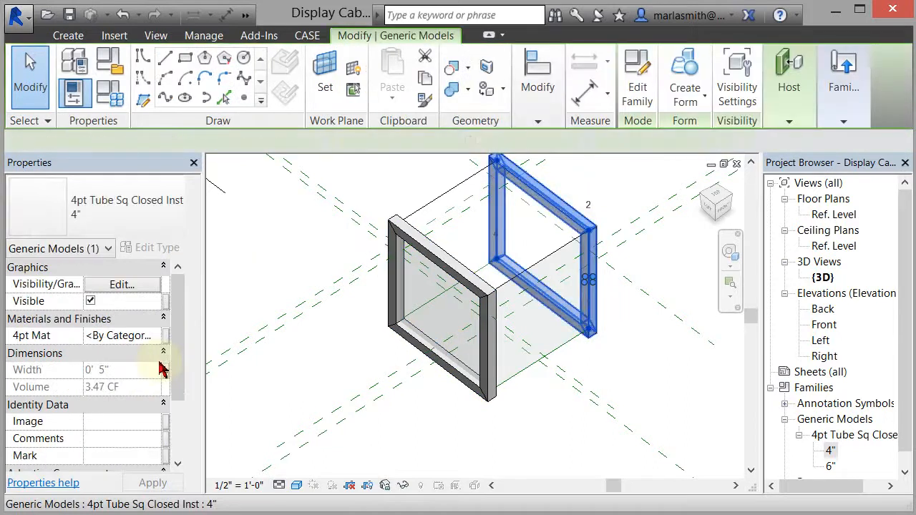
click(166, 338)
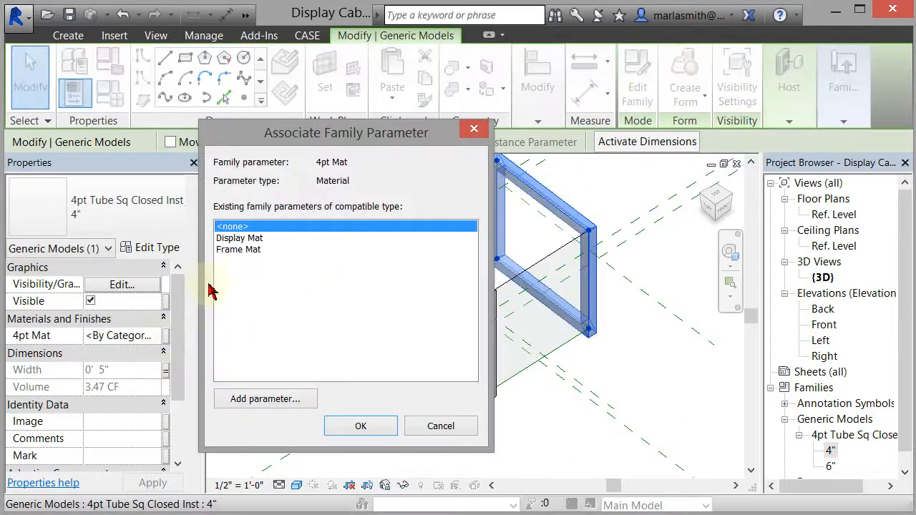
click(240, 249)
click(358, 428)
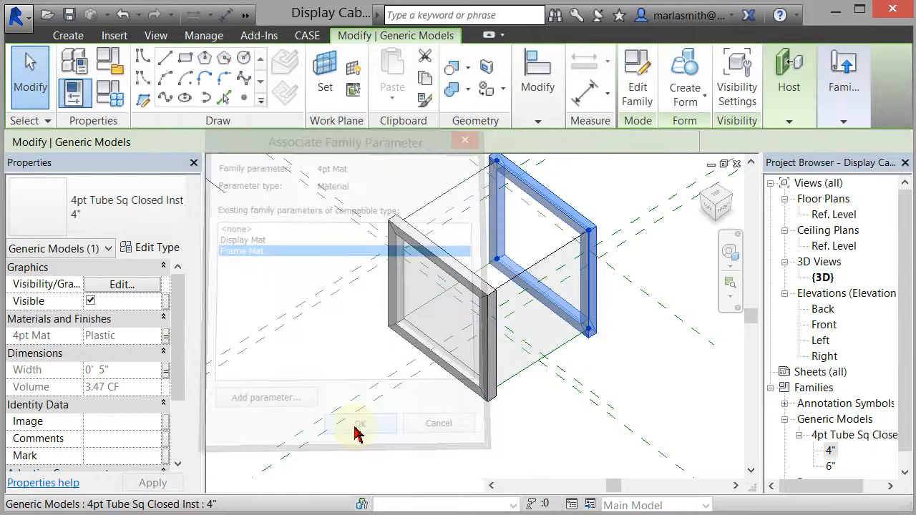
click(428, 396)
Test the cabinet's parameters by applying the 5 x 10 x 5 family type and returning to 5 x 5 x 5
scroll(427, 396, down, 2)
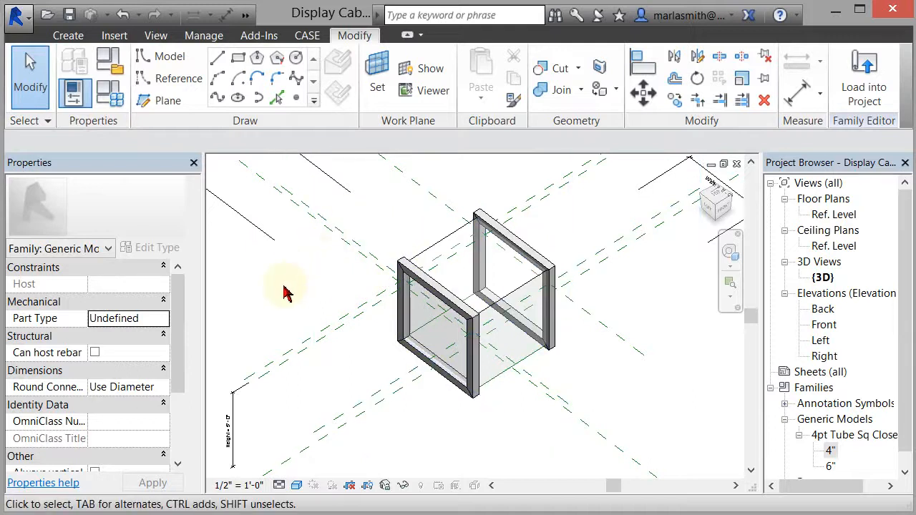
click(109, 92)
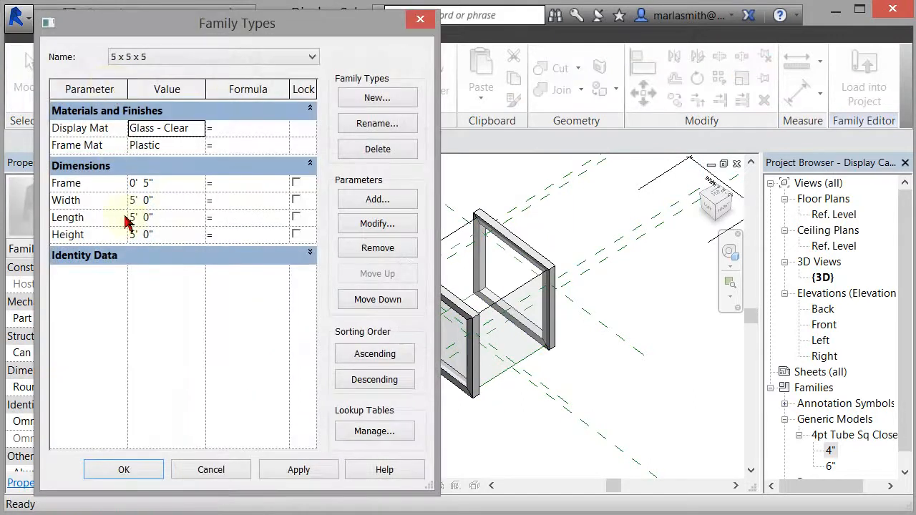
click(180, 65)
click(179, 90)
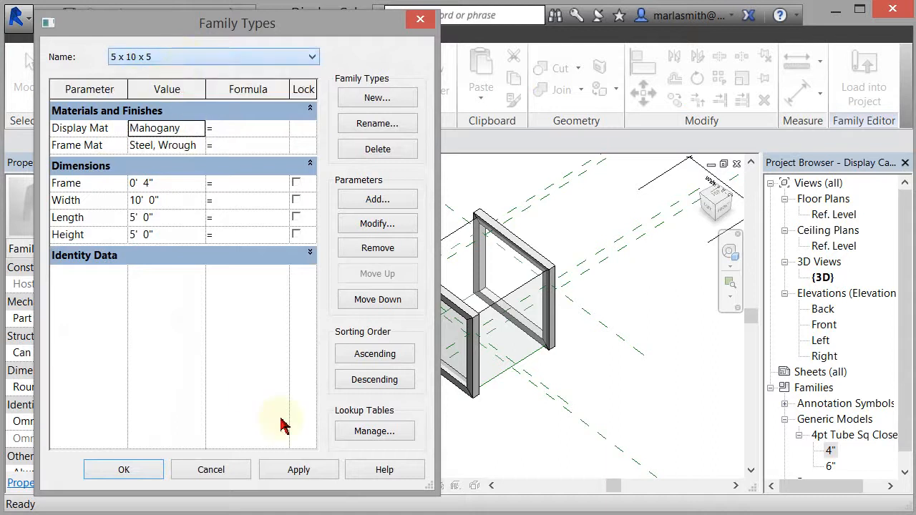
click(299, 469)
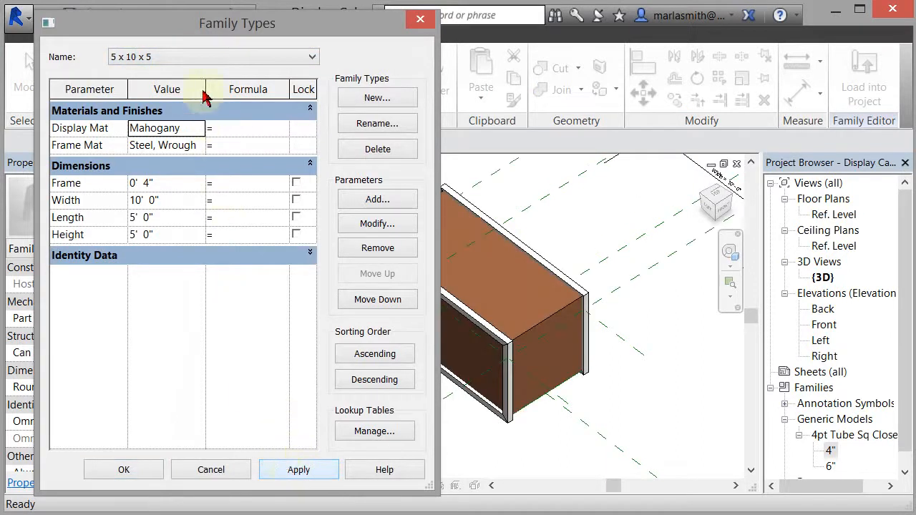
click(204, 57)
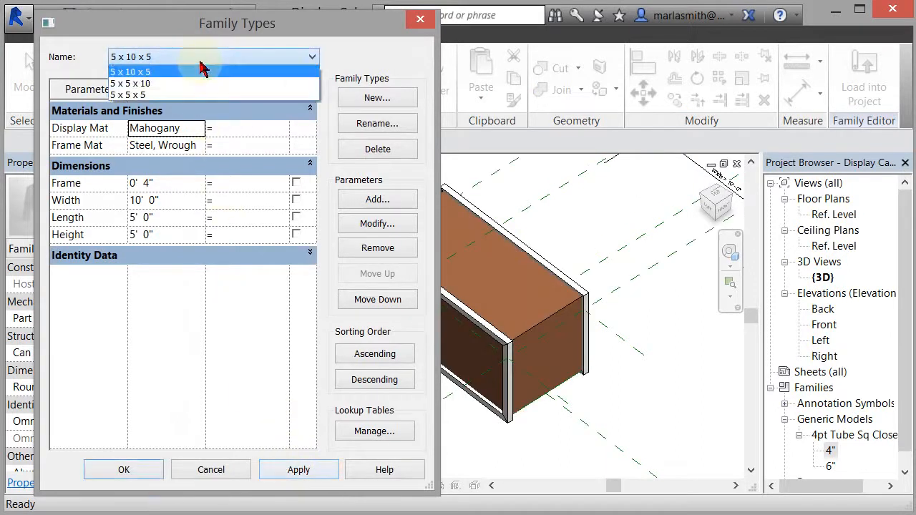
click(184, 96)
click(306, 471)
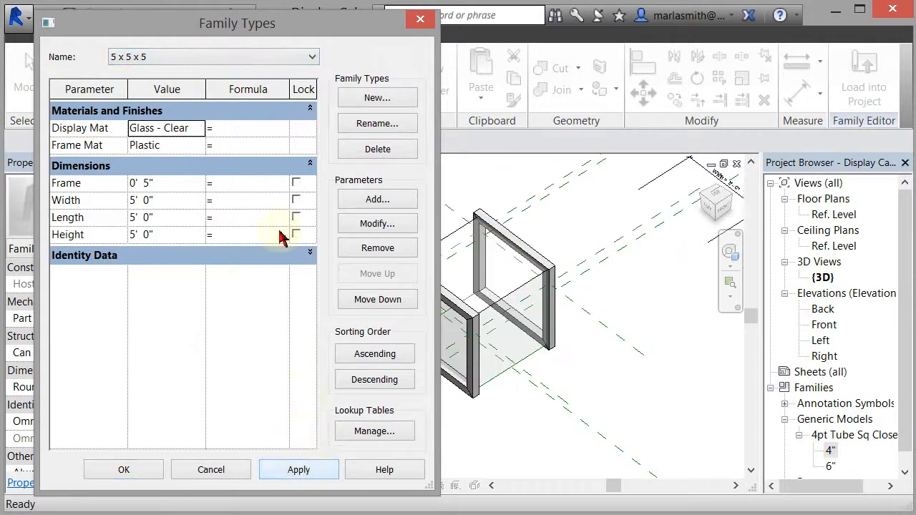
Apply the 5 x 5 x 10 family type to the cabinet and close the family types
click(229, 58)
click(225, 80)
click(298, 473)
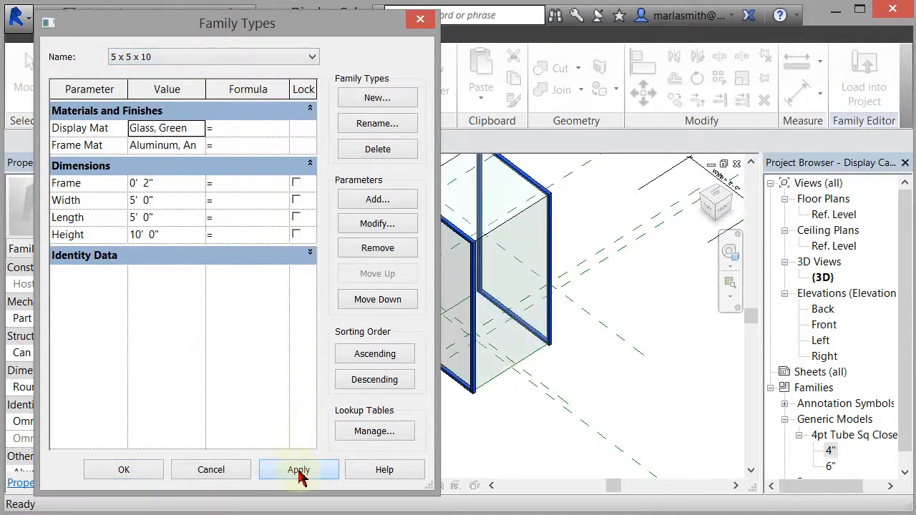
click(122, 472)
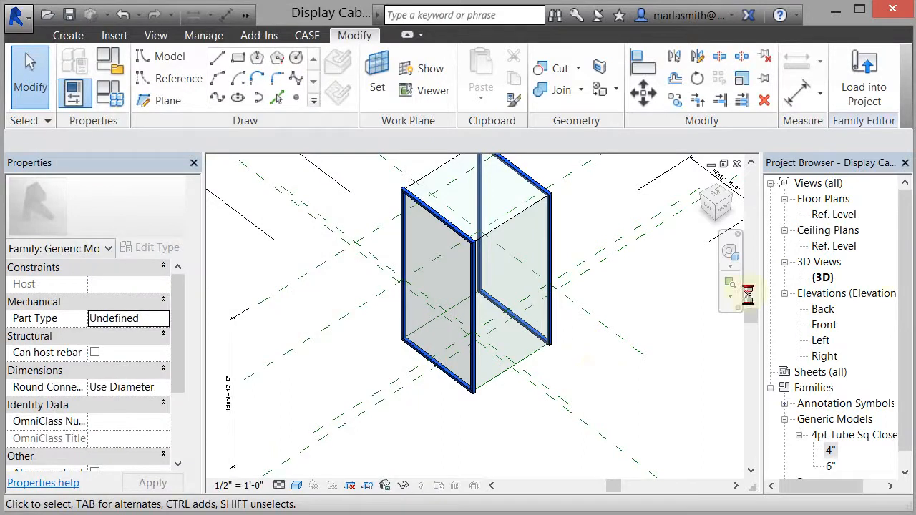
Browse the tube families in the Custom Library's Generic Models > Adaptive folder without opening any file
click(22, 22)
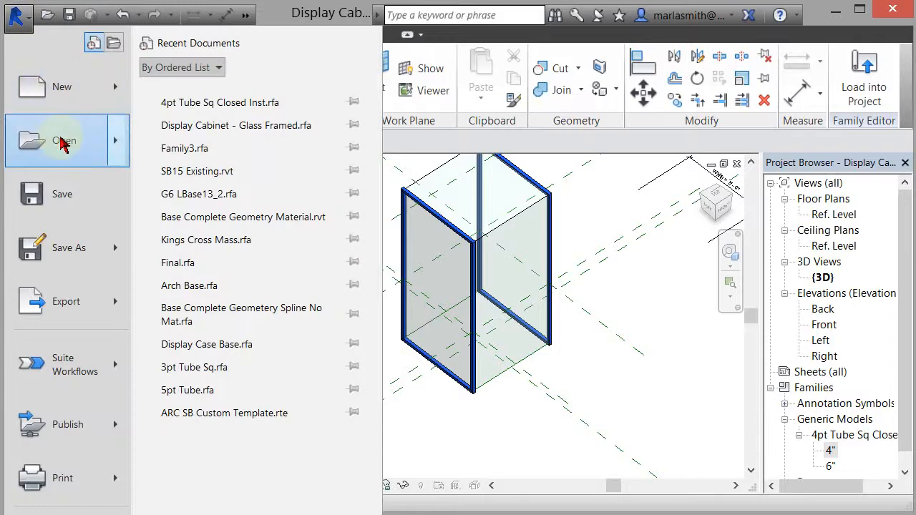
mouse_move(63, 144)
click(199, 140)
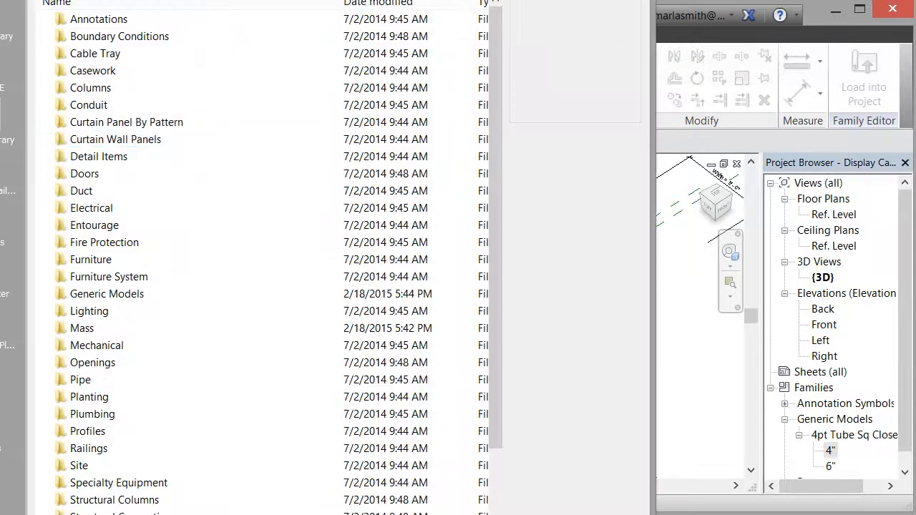
drag(337, 0, 458, 0)
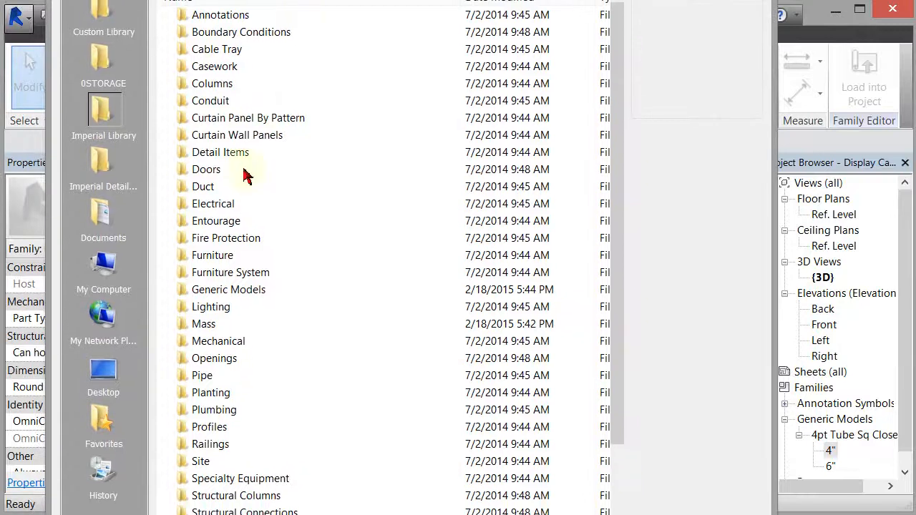
click(95, 12)
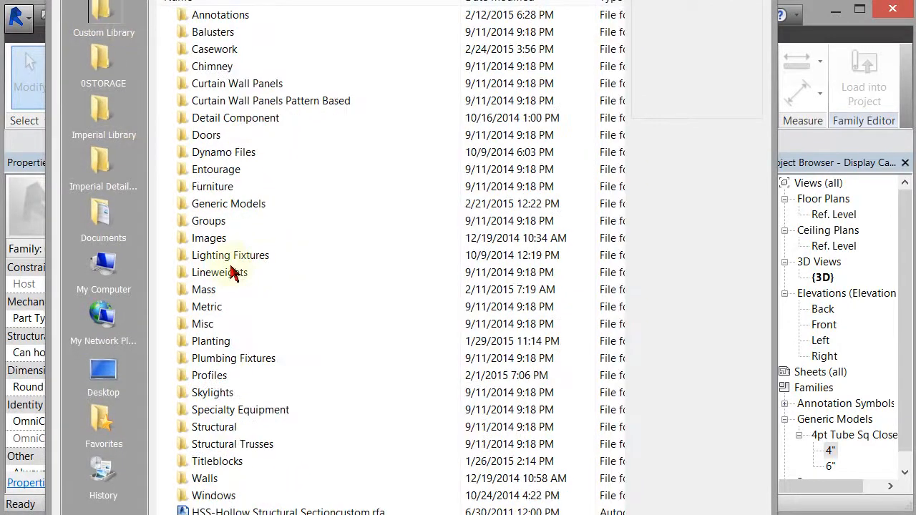
double_click(230, 204)
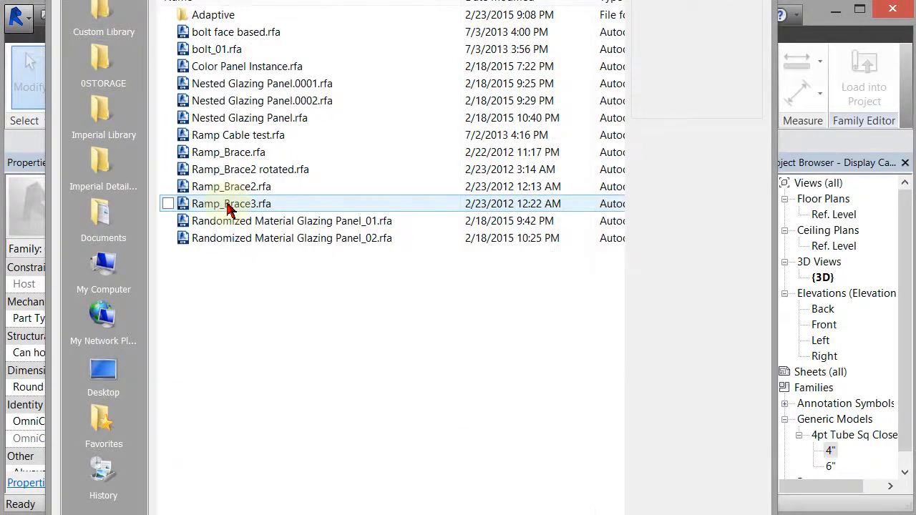
double_click(222, 16)
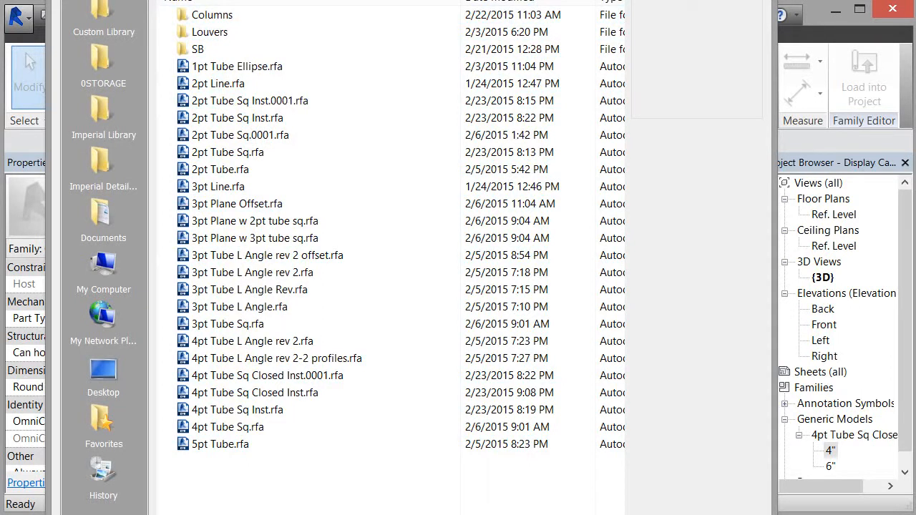
key(Escape)
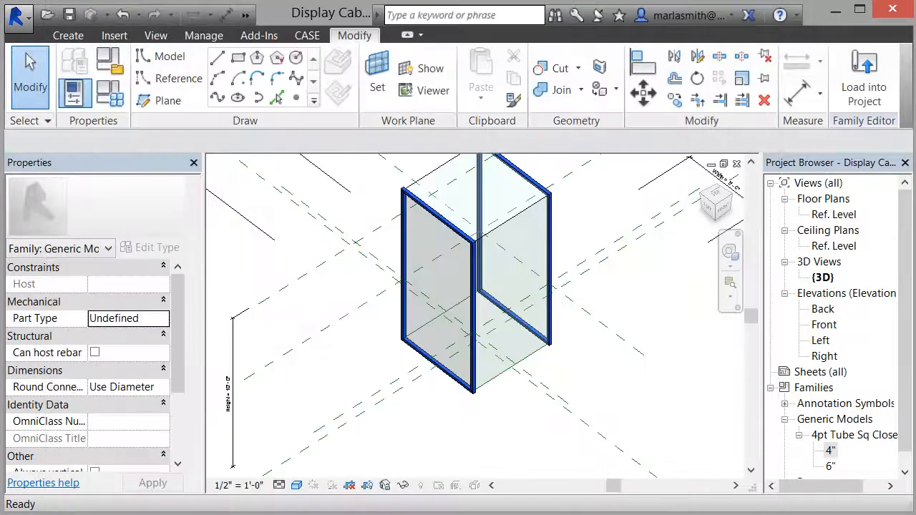